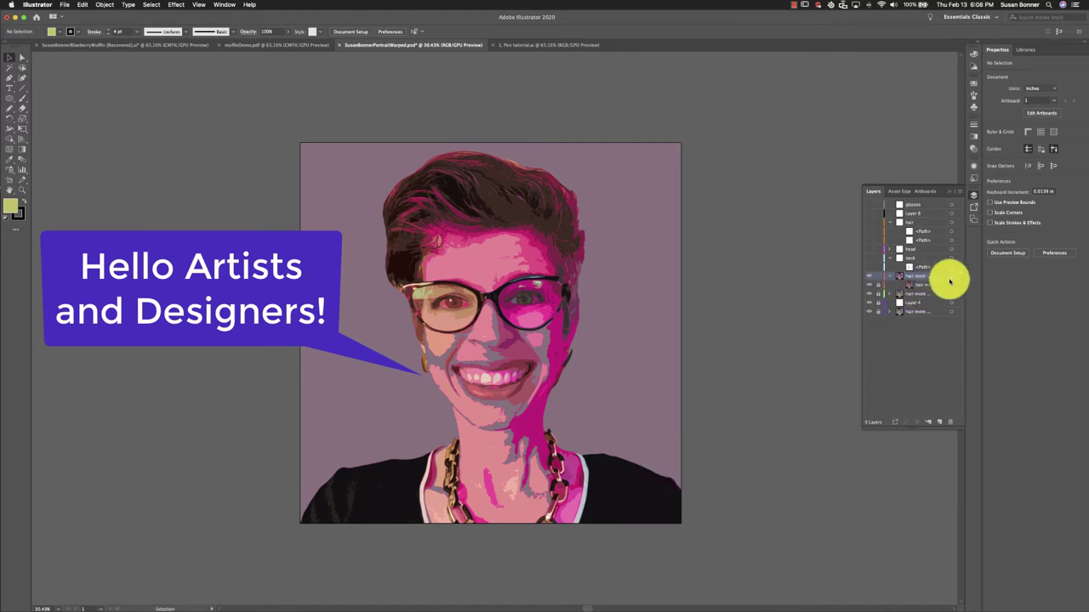
Set the "hair more selected copy 7 image" layer to dim images to 30% and change its layer color to black.
left_click(961, 194)
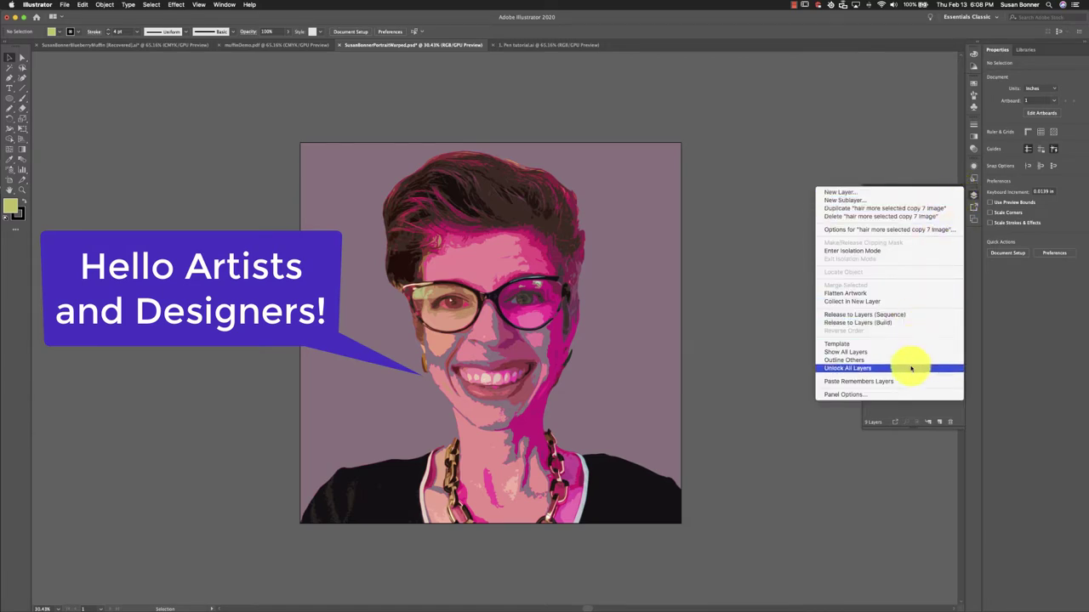
left_click(895, 230)
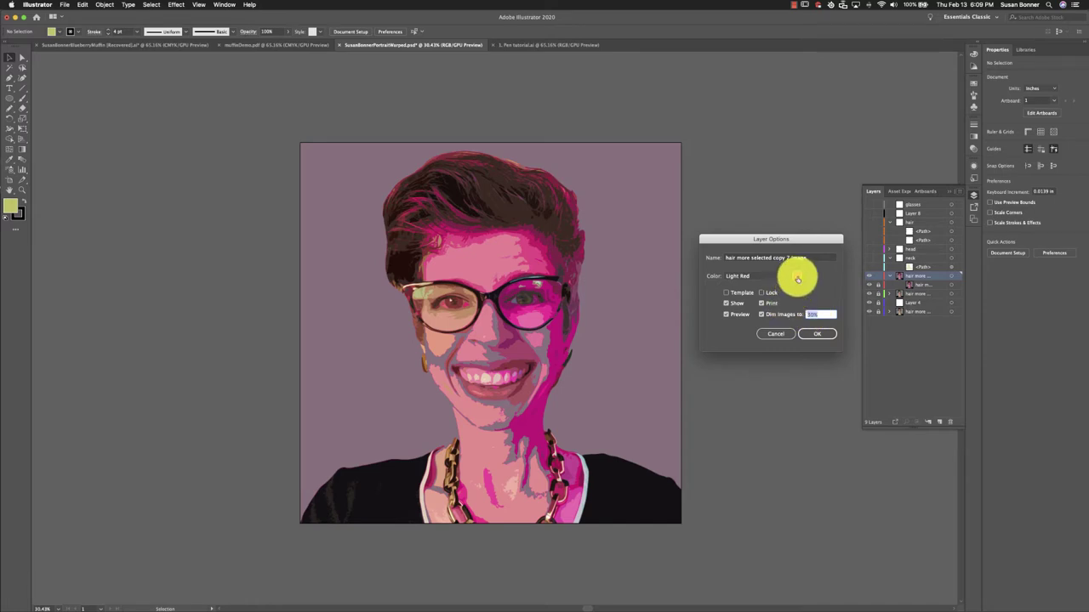
left_click(797, 277)
left_click(810, 389)
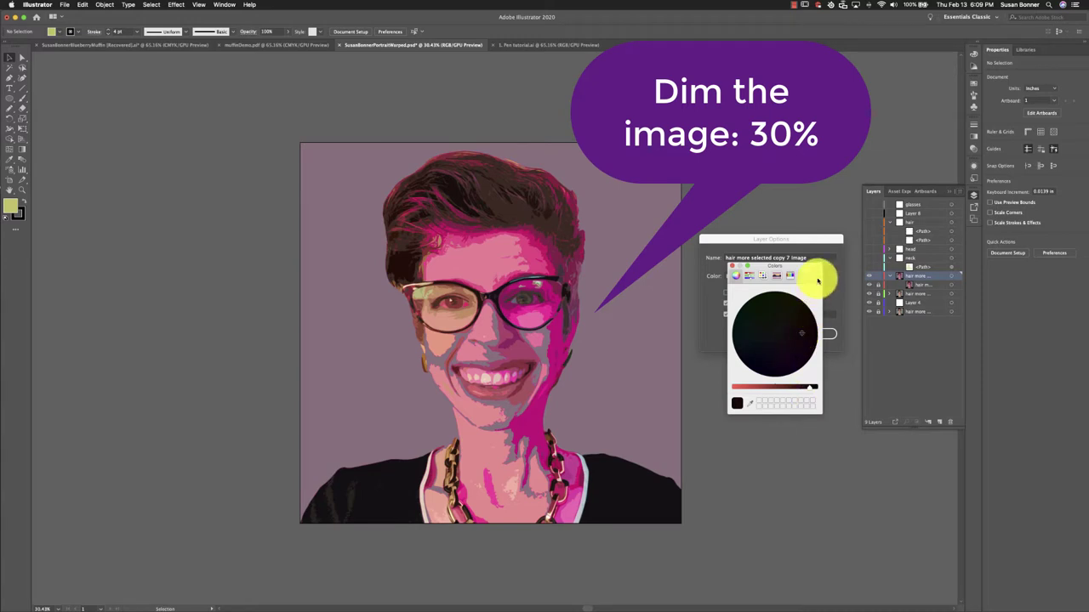
left_click_drag(818, 281, 813, 378)
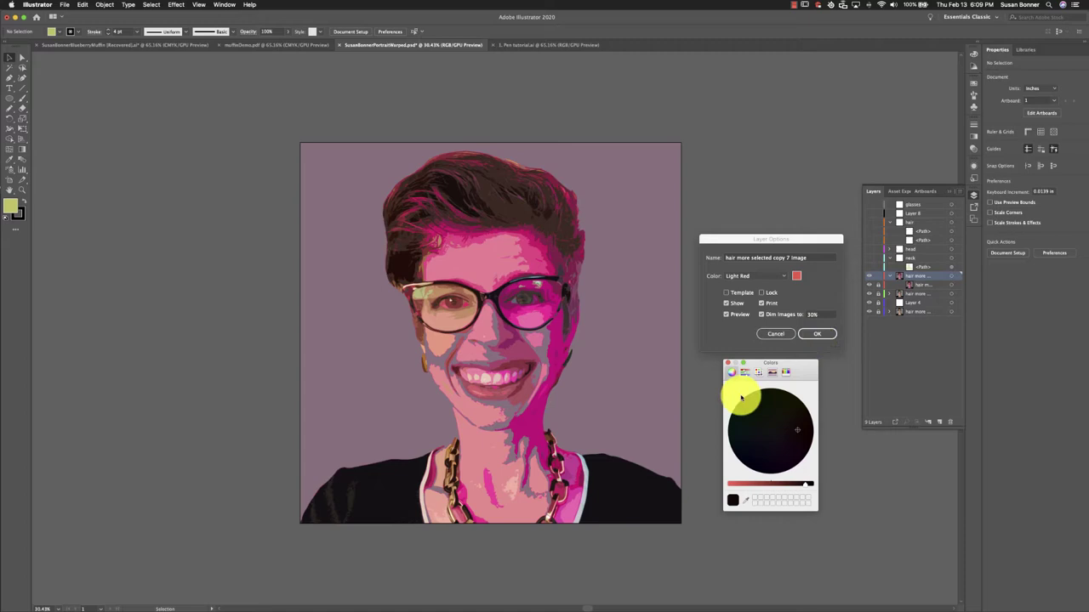
left_click(727, 363)
left_click(818, 334)
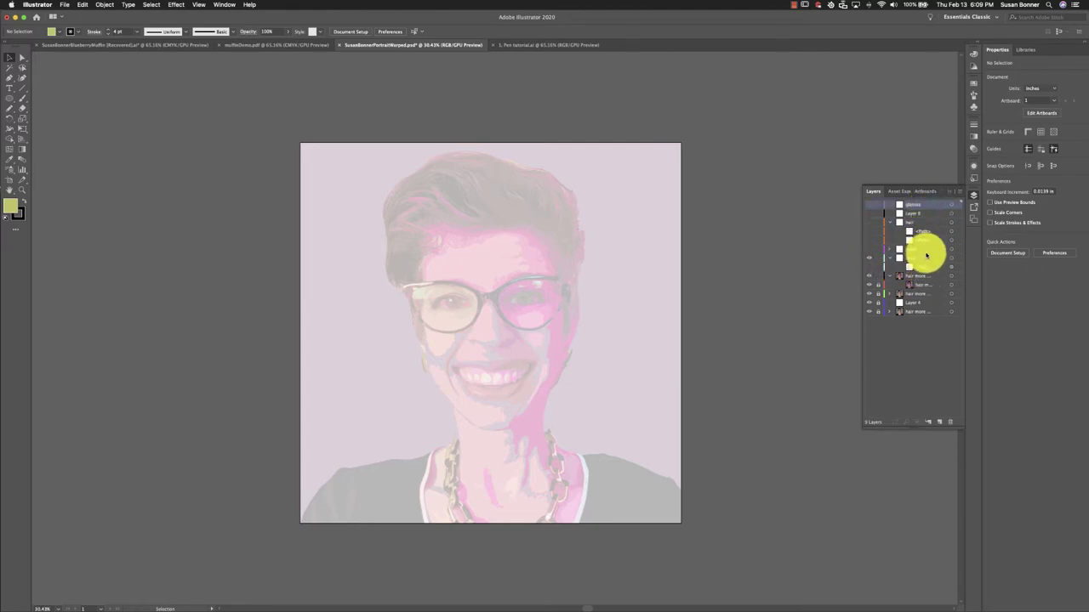
Make the hidden neck, head, hair, Layer 8 and glasses layers visible.
left_click(877, 270)
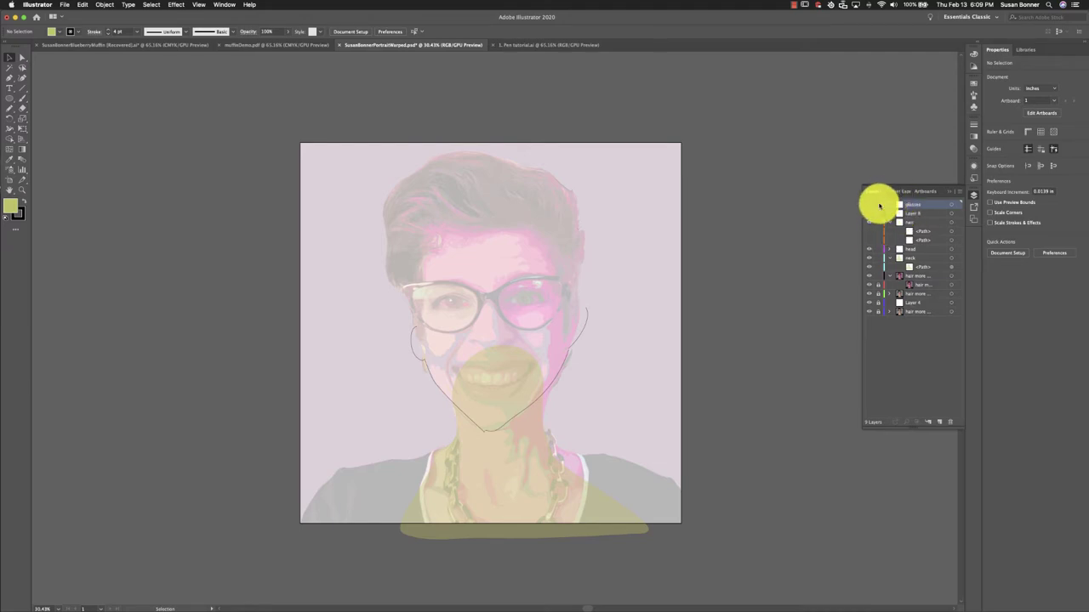
left_click(869, 237)
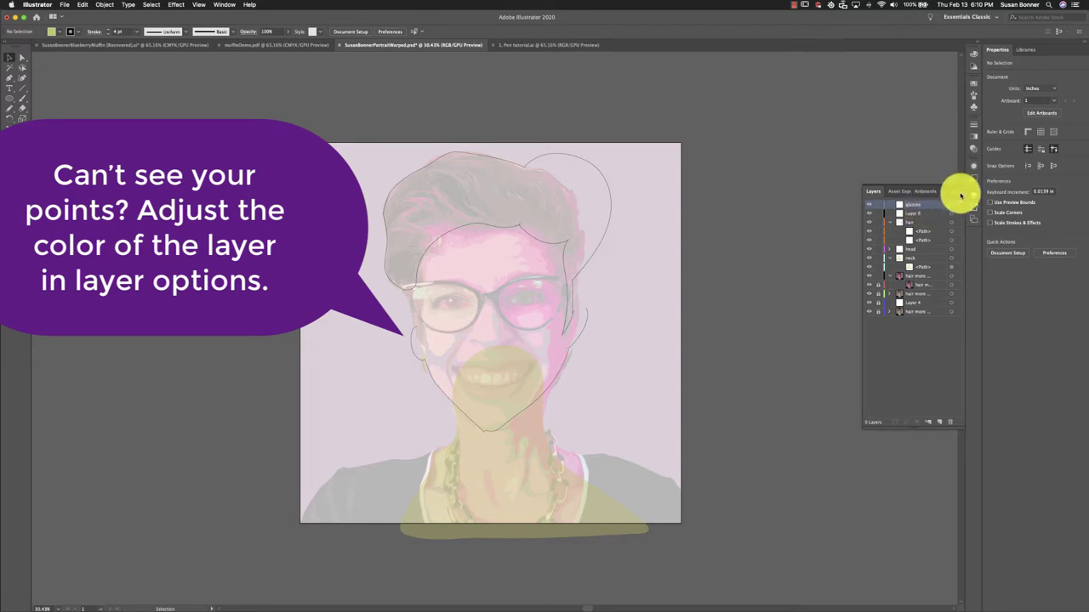
Change the glasses layer's color to a custom bright blue in its layer options.
left_click(959, 196)
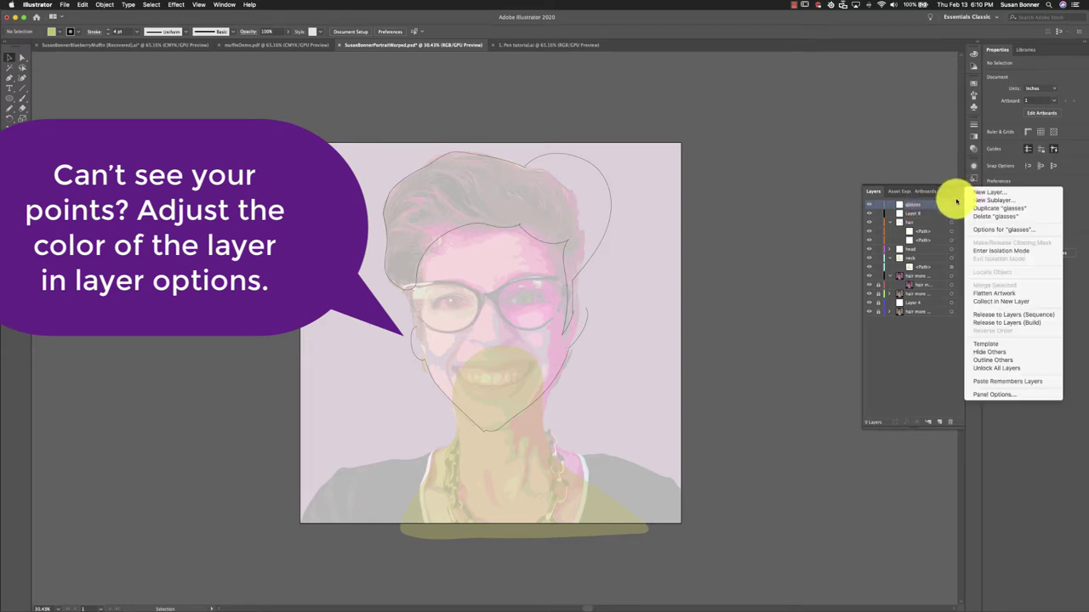
left_click(991, 231)
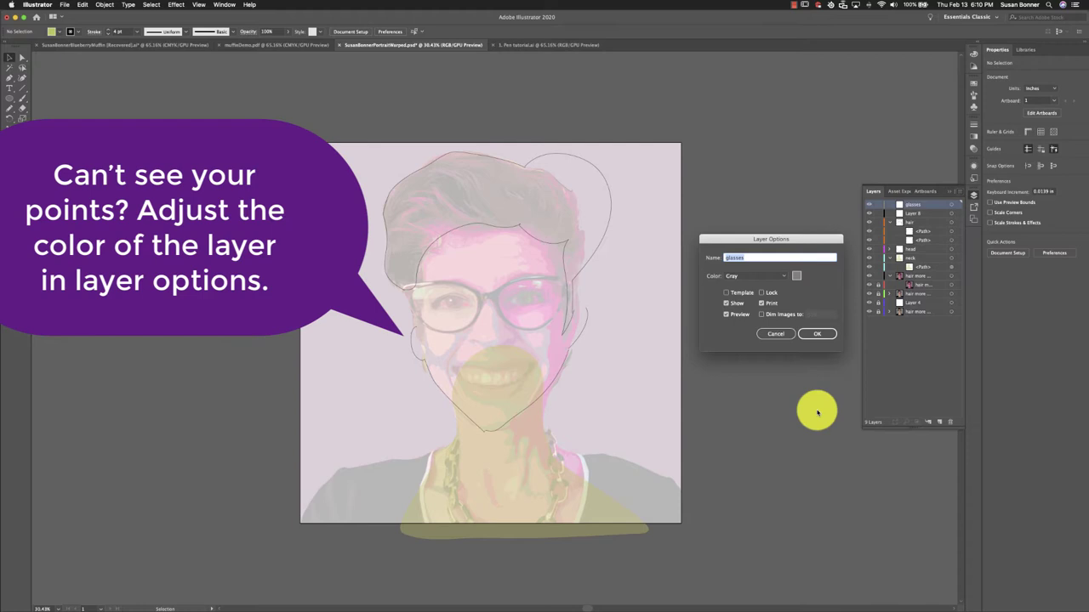
left_click(796, 279)
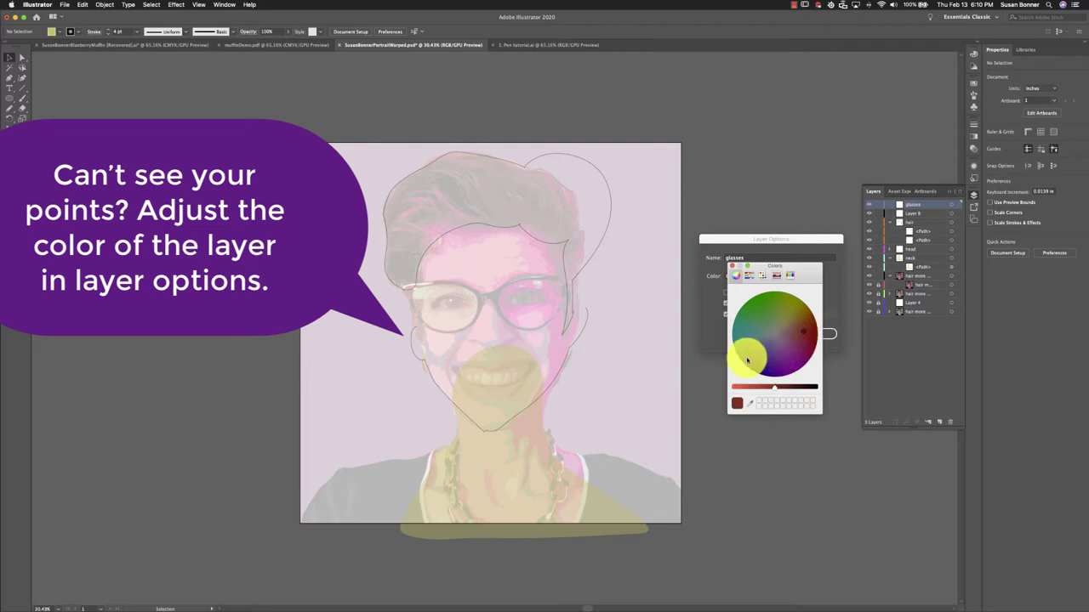
left_click_drag(770, 386, 735, 393)
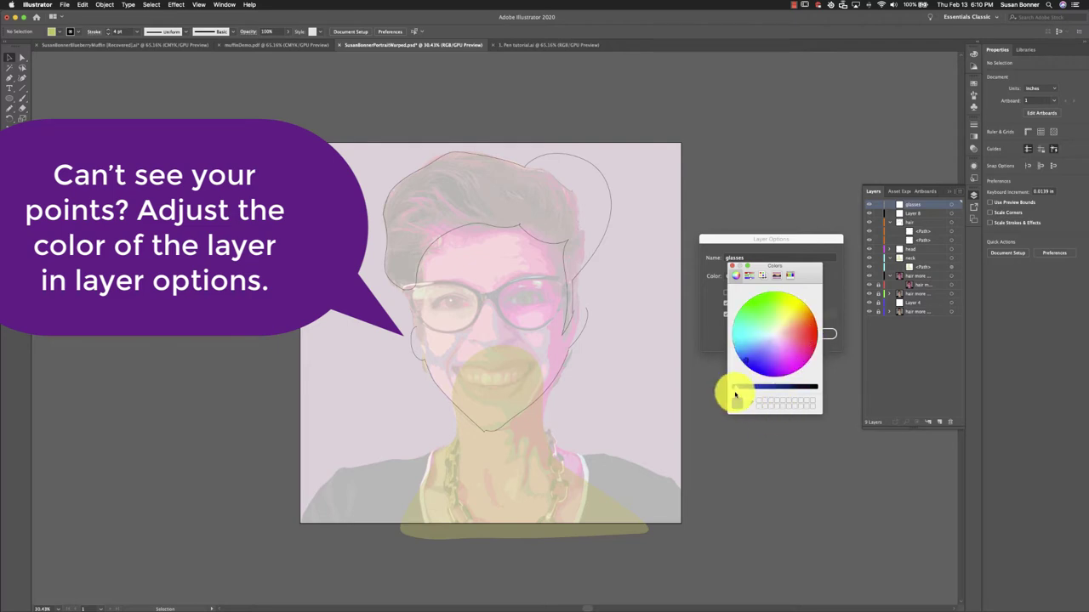
left_click(732, 269)
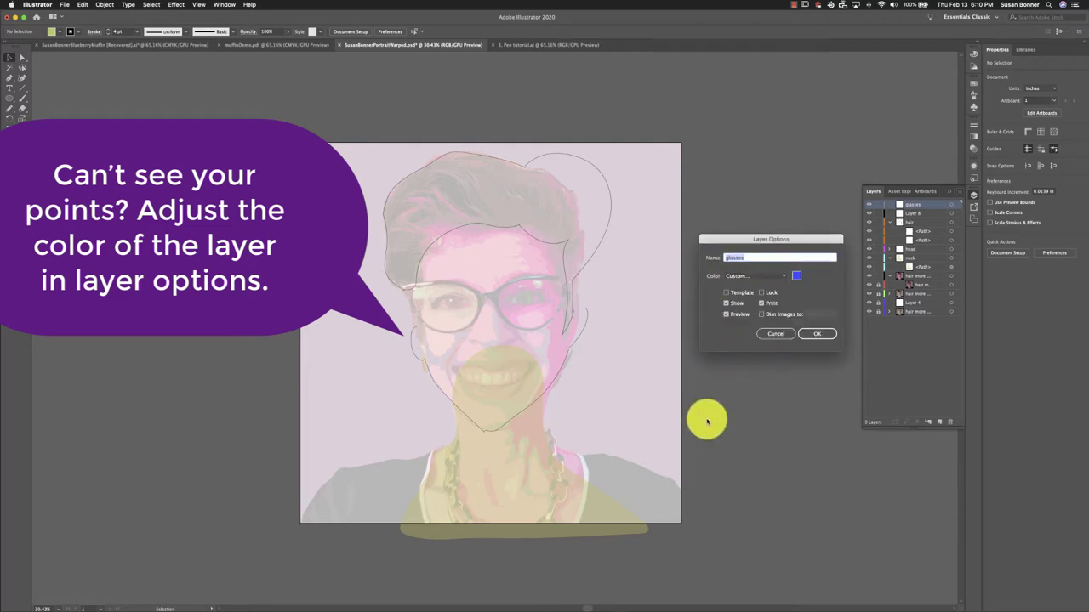
left_click(818, 334)
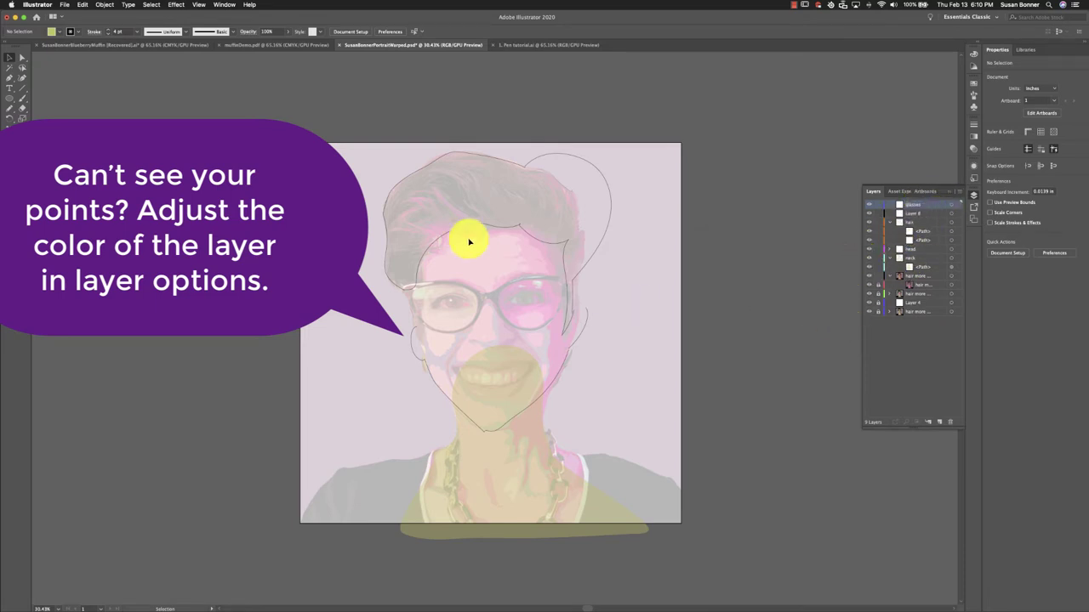
Adjust the Pencil tool's fidelity toward Smooth in its tool options.
left_click(20, 111)
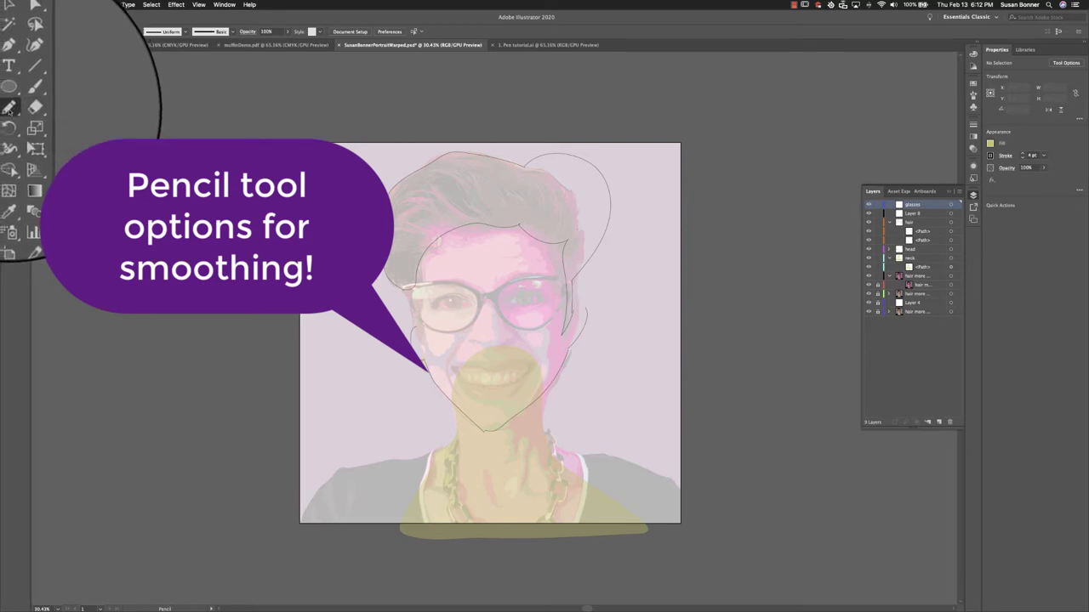
double_click(12, 113)
mouse_move(596, 232)
left_mouse_down()
mouse_move(704, 264)
mouse_move(726, 260)
left_mouse_up()
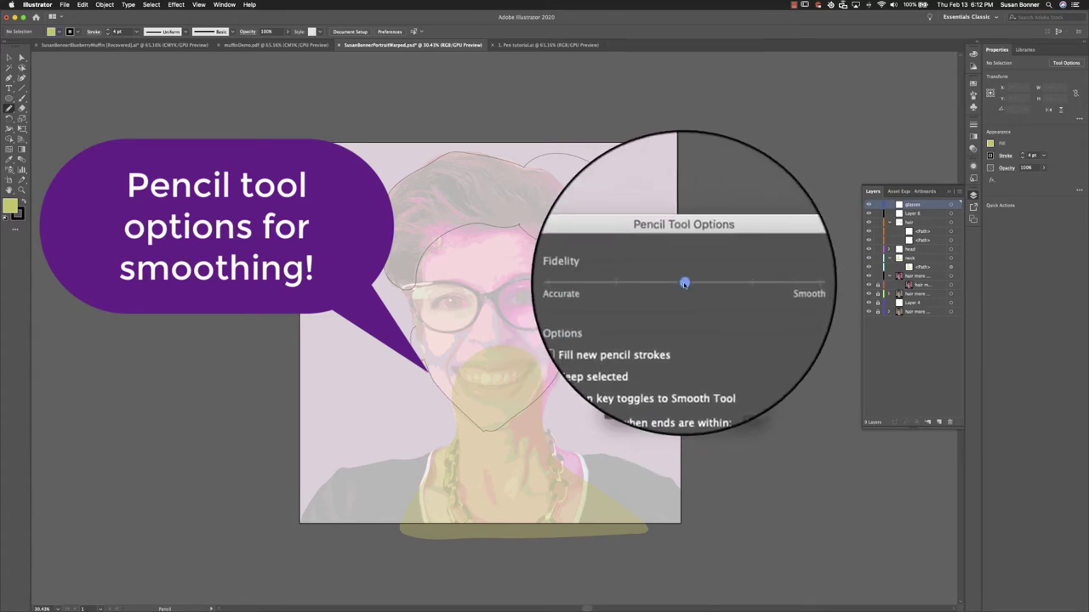
left_click_drag(684, 283, 761, 286)
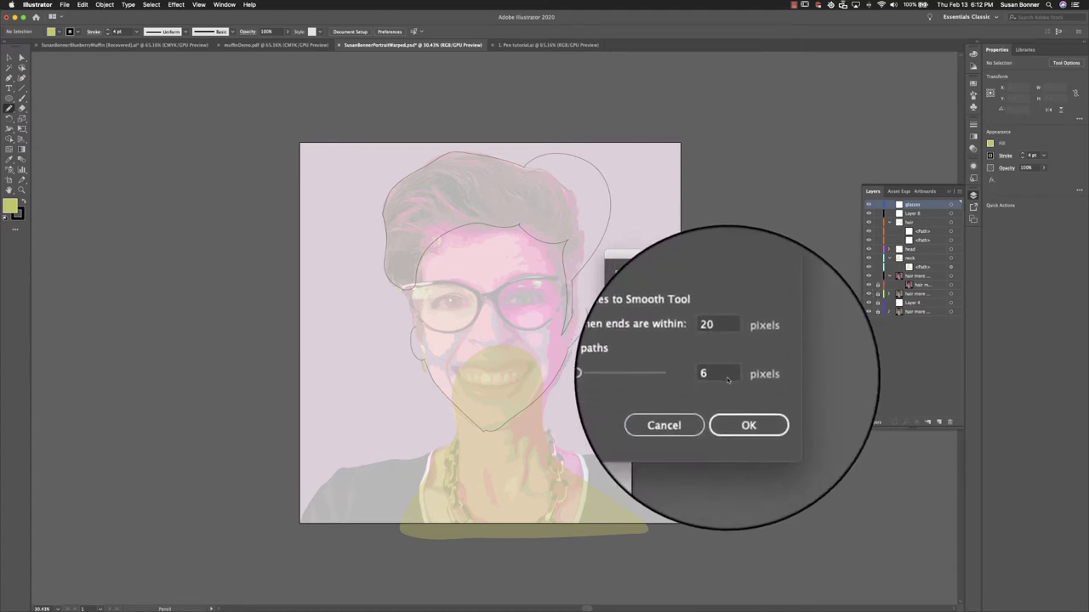
left_click(737, 403)
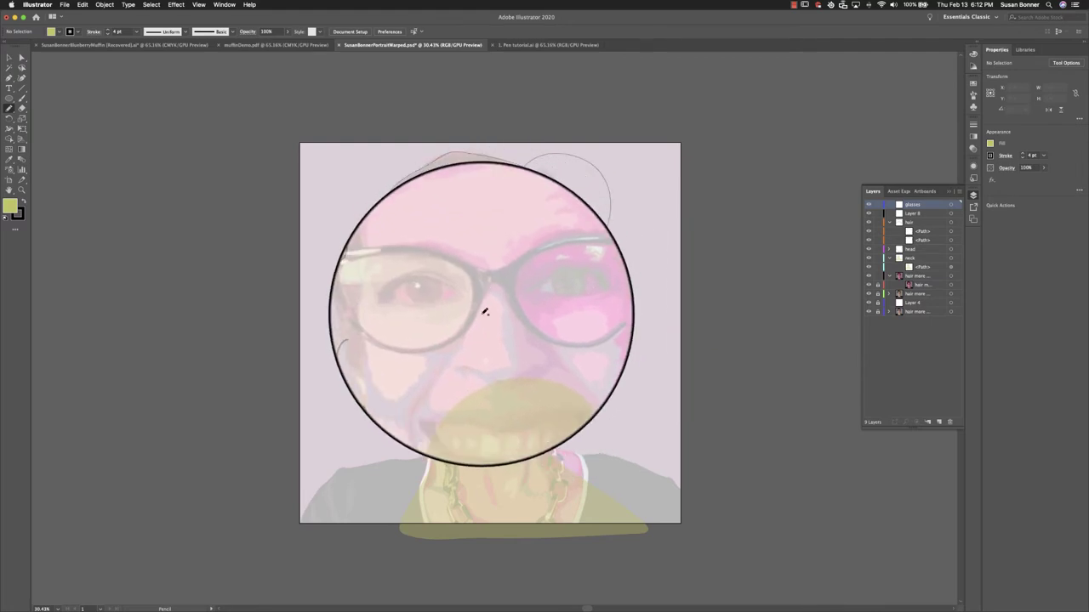
Trace the outer outline of the eyeglass frame as one closed Pencil path on the glasses layer.
key("z")
left_click(498, 315)
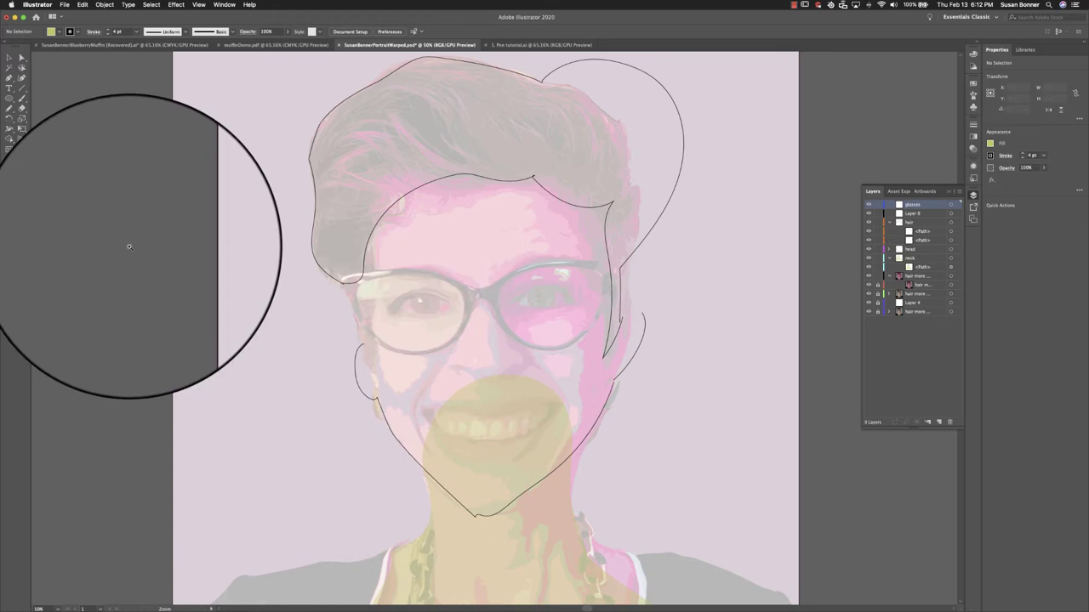
left_click(9, 108)
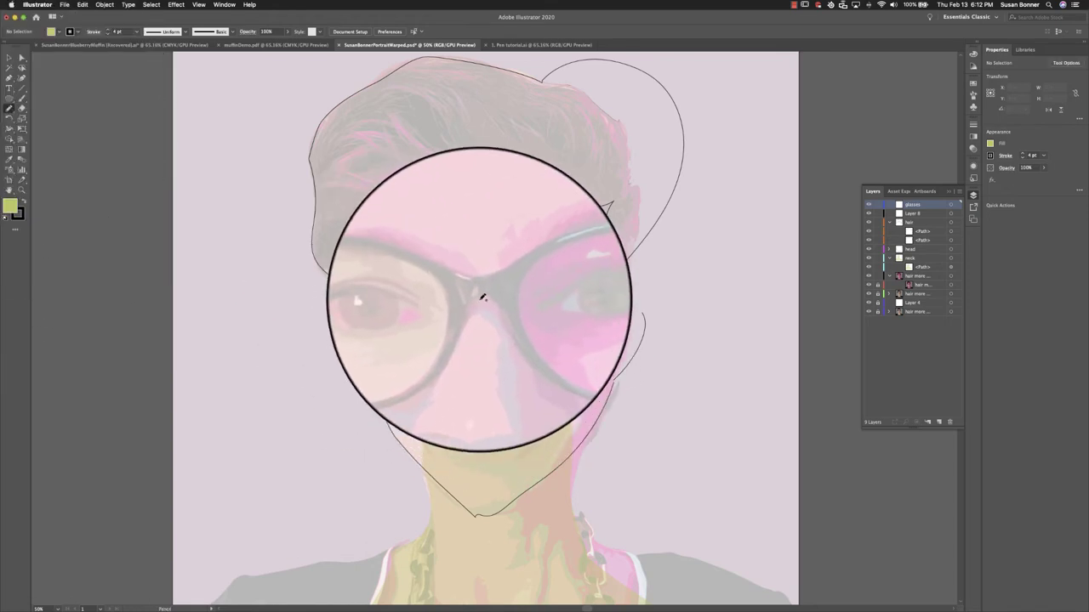
mouse_move(486, 290)
left_mouse_down()
mouse_move(449, 339)
mouse_move(389, 341)
mouse_move(346, 275)
left_mouse_up()
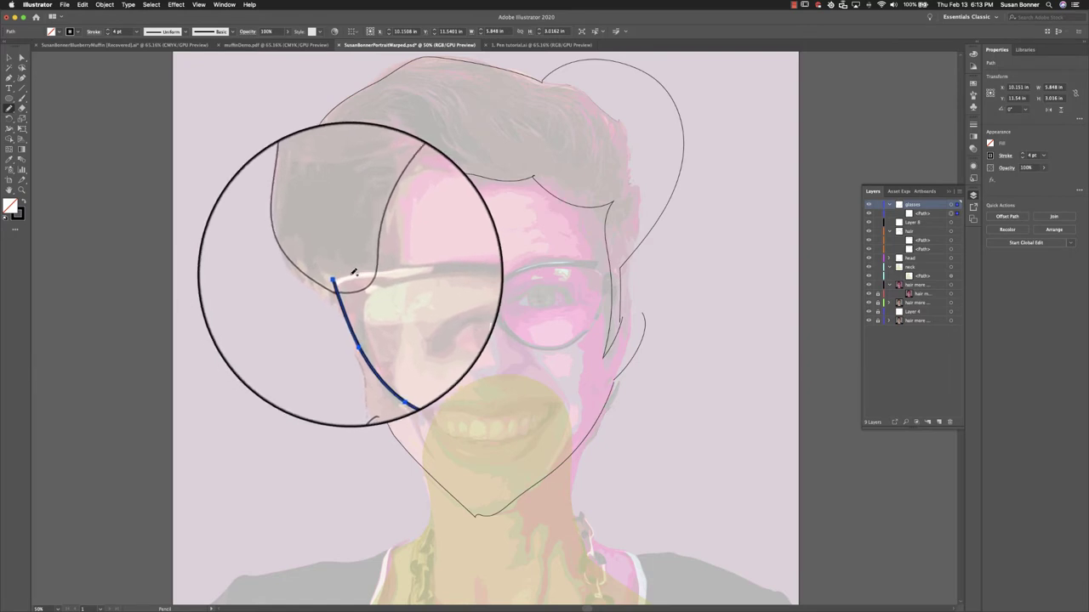
mouse_move(342, 276)
left_mouse_down()
mouse_move(483, 286)
mouse_move(610, 259)
mouse_move(587, 330)
mouse_move(560, 344)
mouse_move(518, 327)
mouse_move(481, 304)
left_mouse_up()
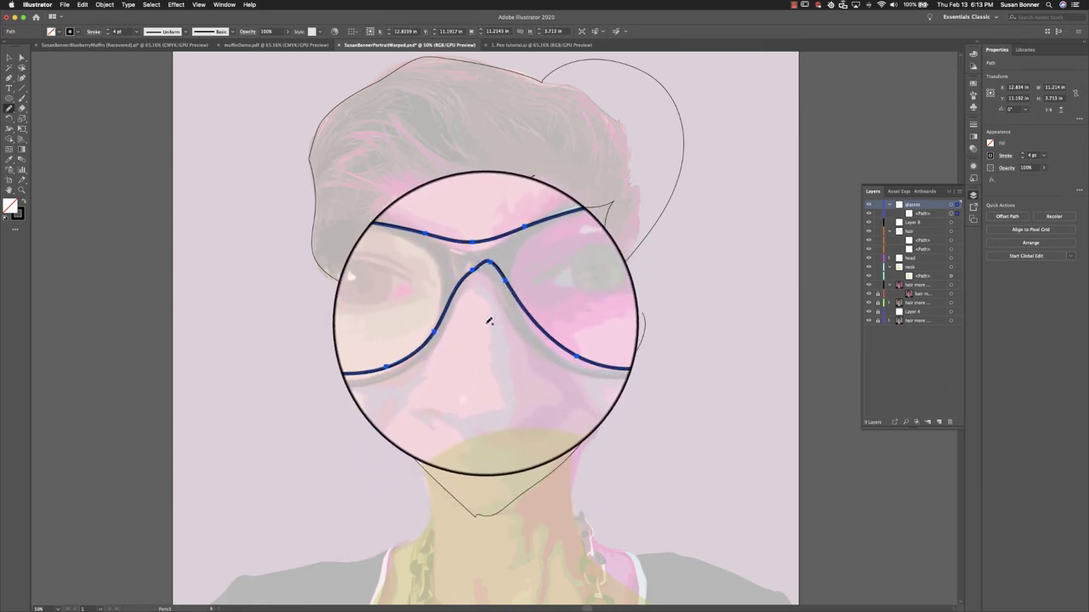
Smooth the kink in the glasses outline where it curves over the nose bridge.
key("a")
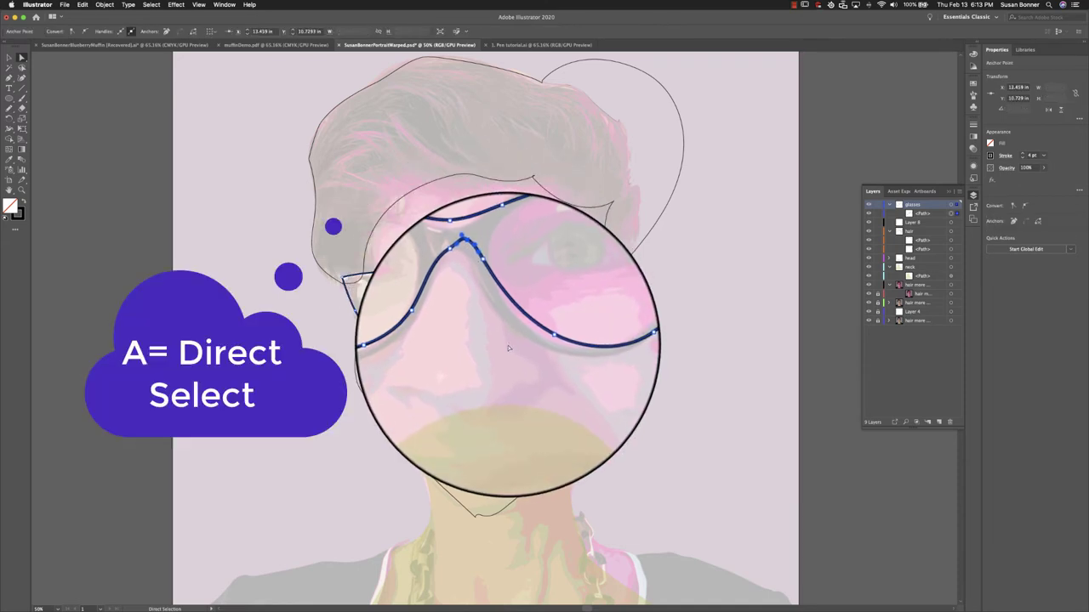
key("v")
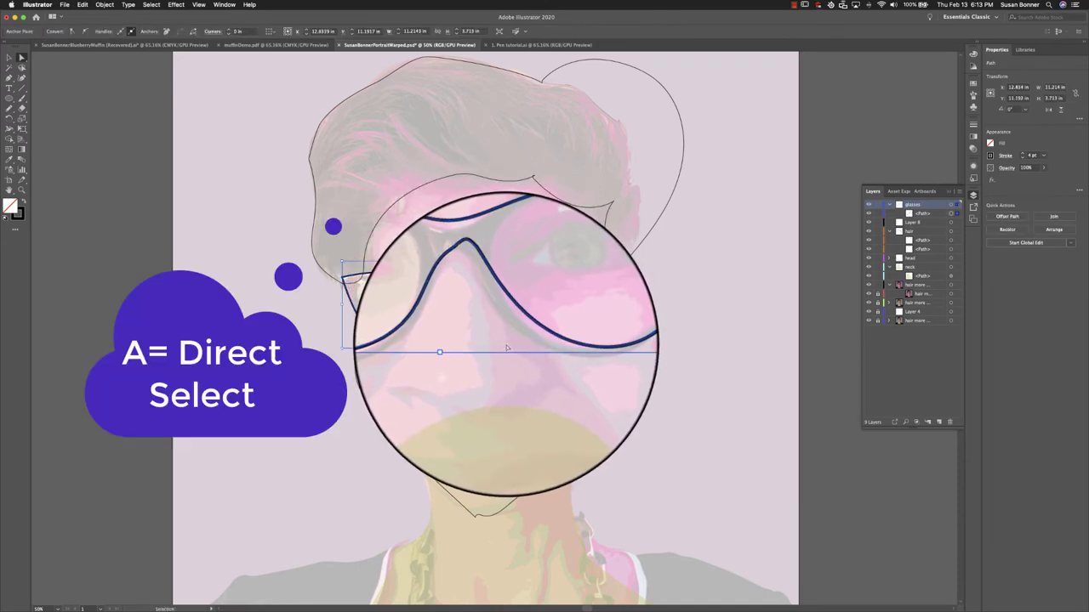
key("a")
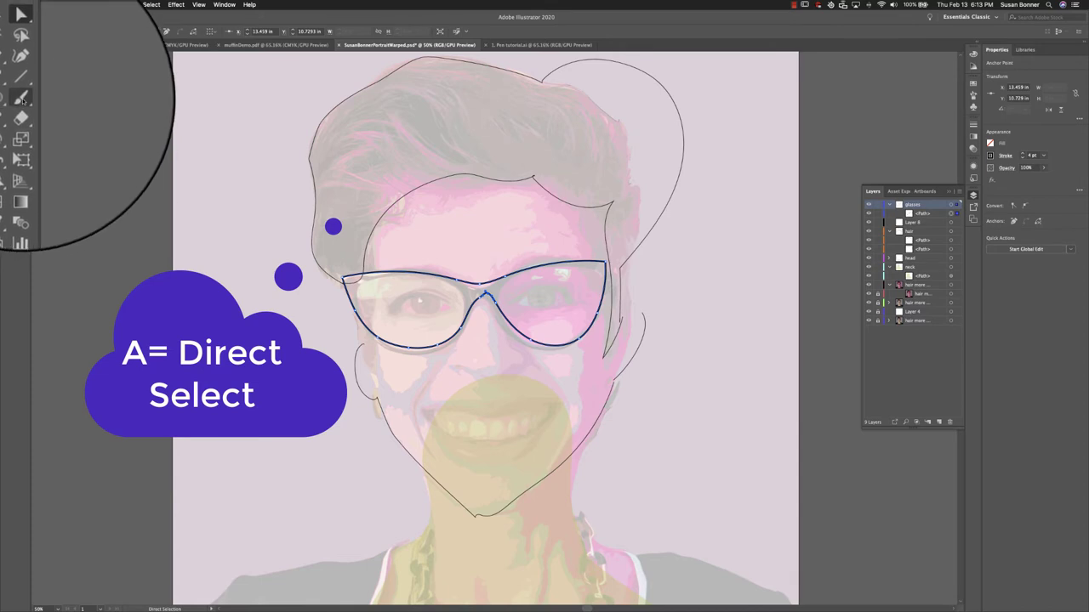
left_click(8, 112)
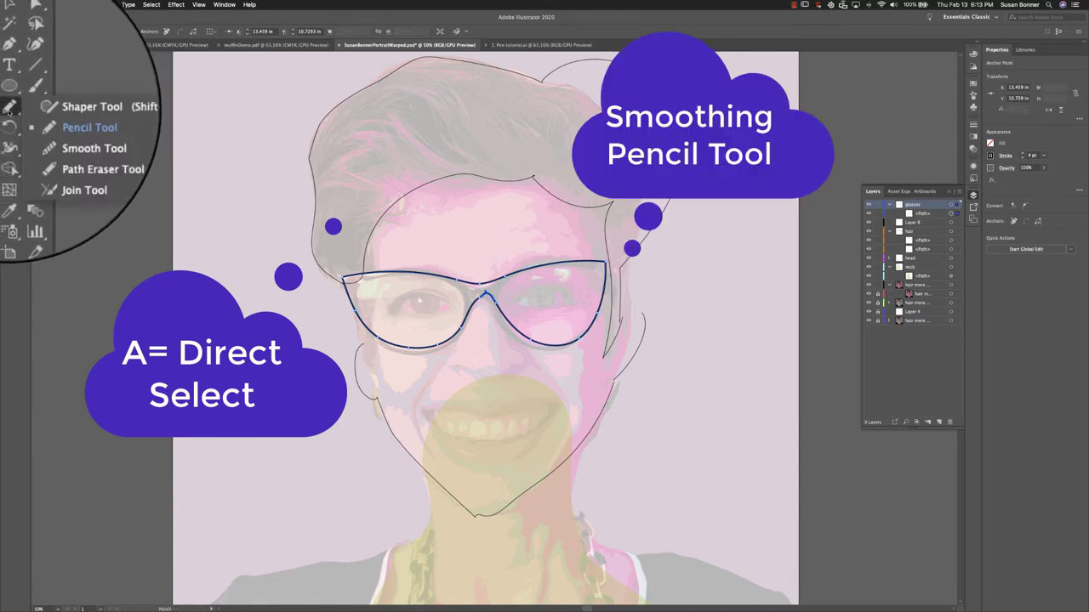
left_click(51, 131)
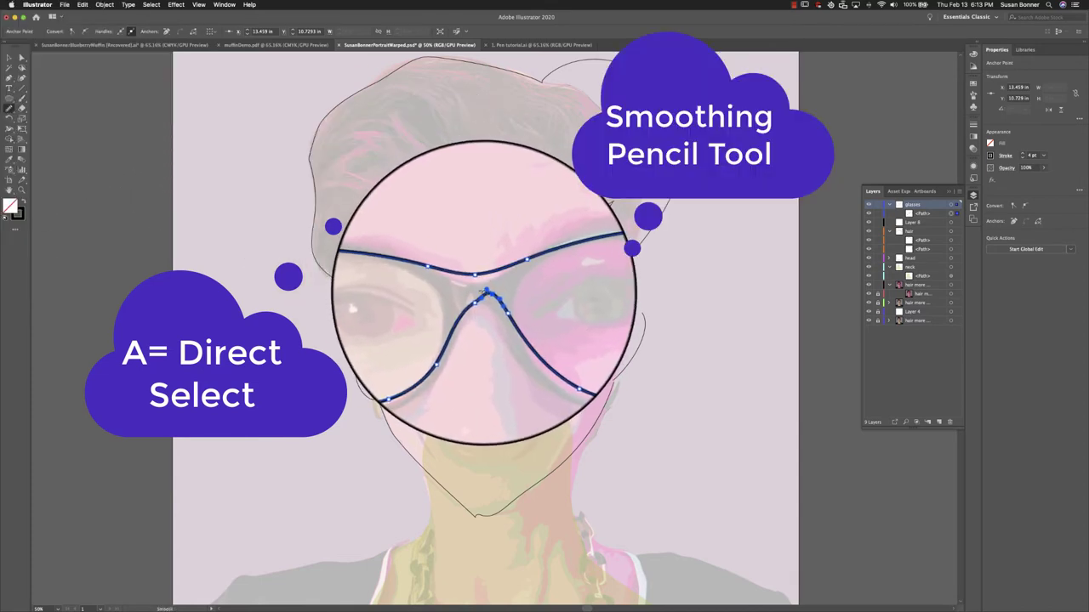
left_click_drag(485, 293, 506, 304)
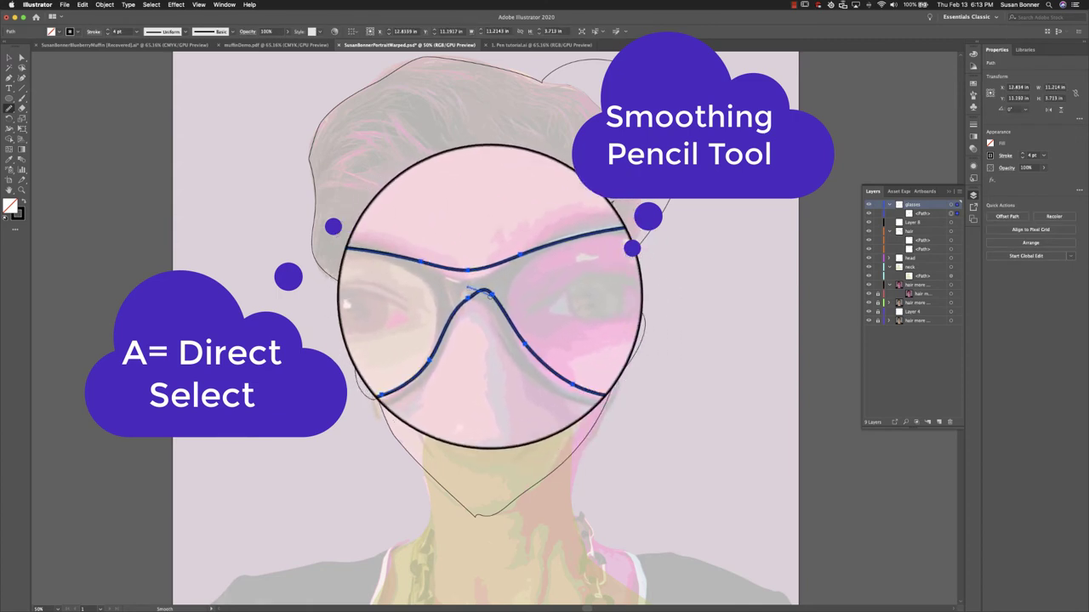
mouse_move(483, 291)
left_mouse_down()
mouse_move(523, 320)
mouse_move(502, 303)
left_mouse_up()
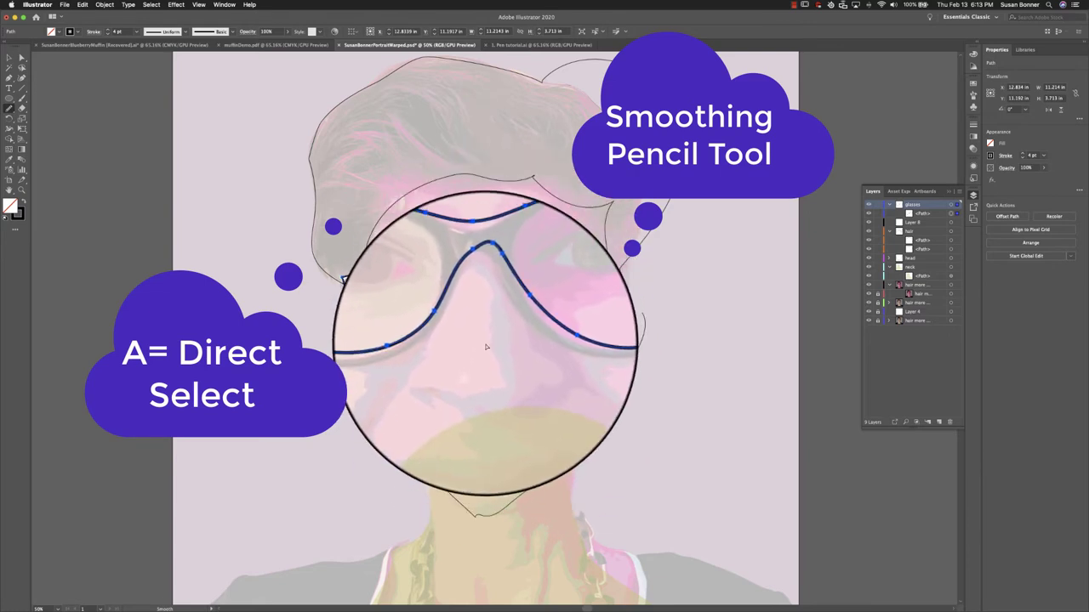
Delete the extra anchor point on the slope of the nose bridge toward the pink-tinted lens.
key("a")
left_click(492, 299)
left_click(489, 295)
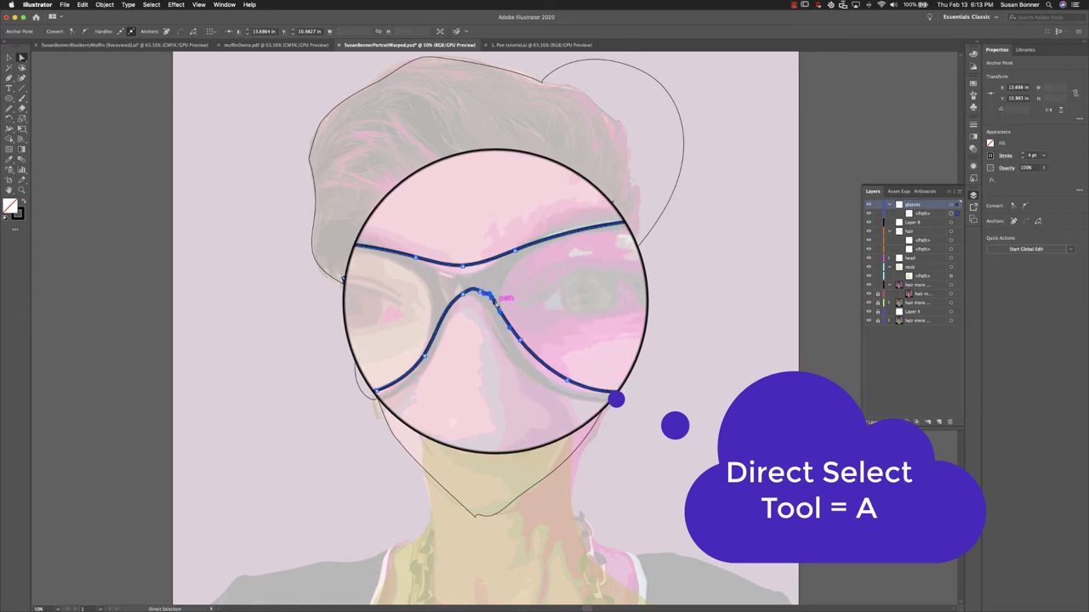
left_click_drag(497, 308, 498, 308)
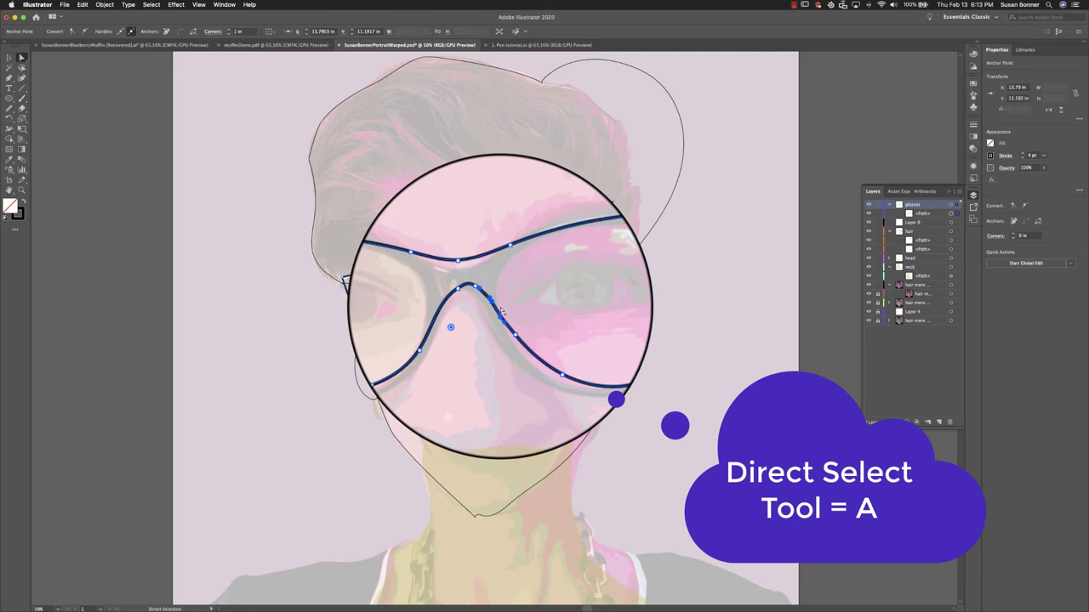
key("Delete")
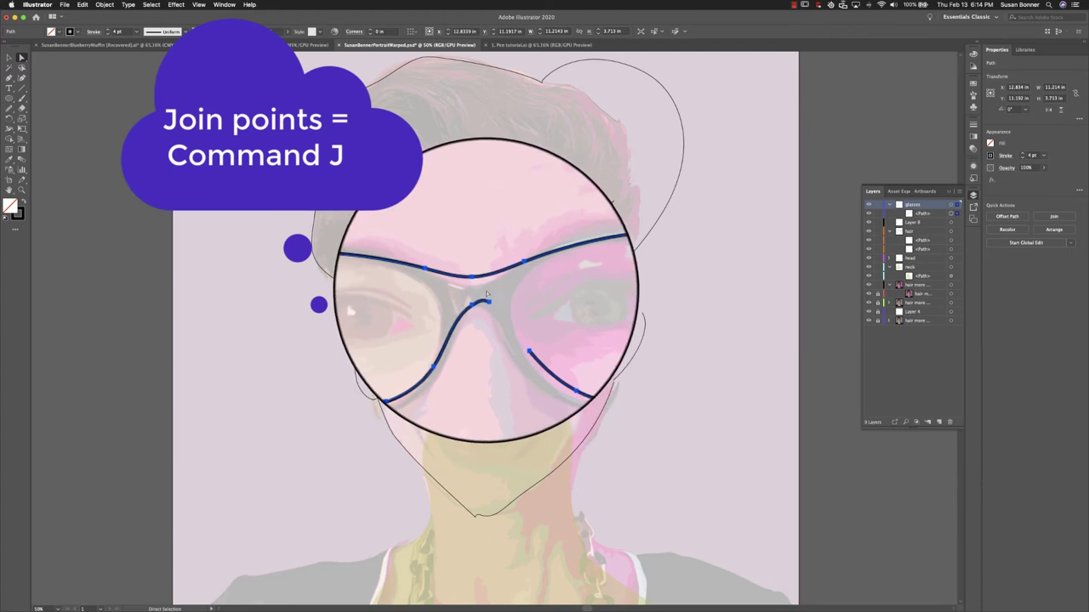
Join the open ends of the glasses path beside the nose bridge and adjust the anchor points there to follow the frame.
left_click_drag(458, 248, 512, 330)
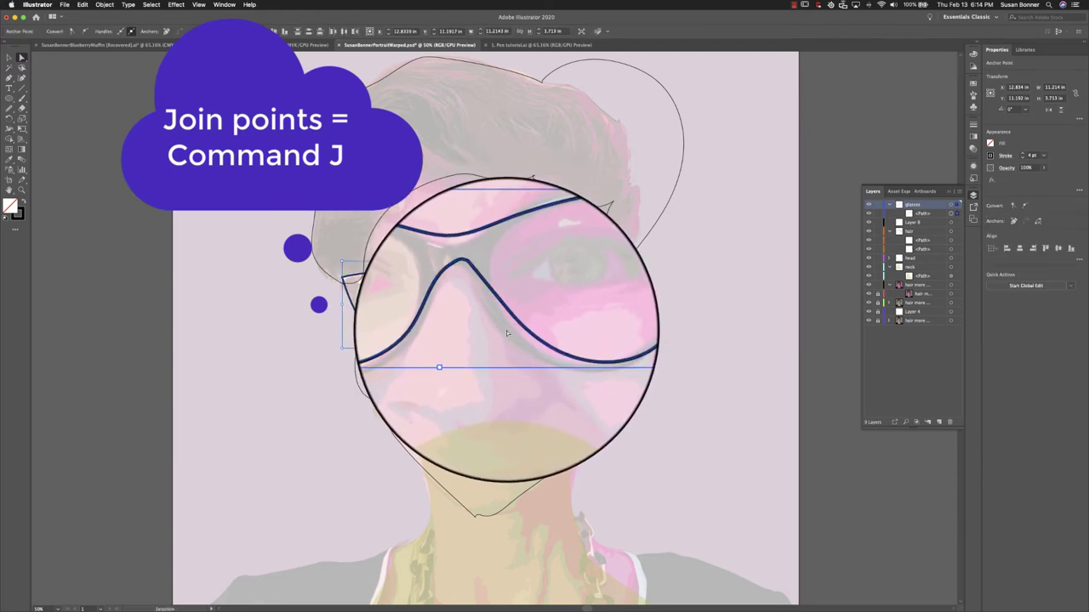
key("super+j")
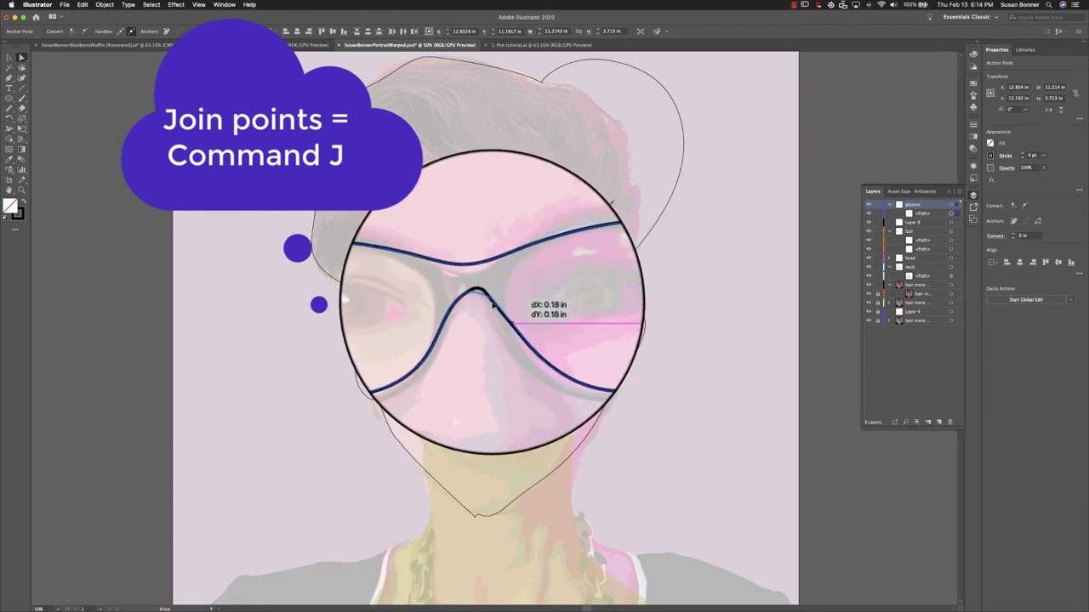
left_click_drag(479, 299, 473, 305)
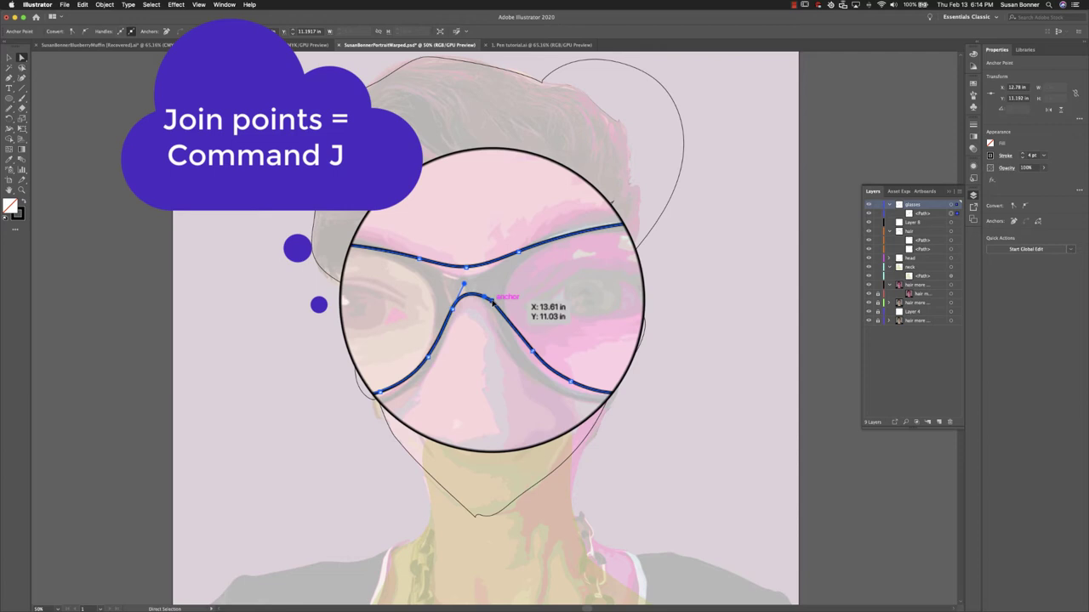
left_click_drag(489, 295, 498, 308)
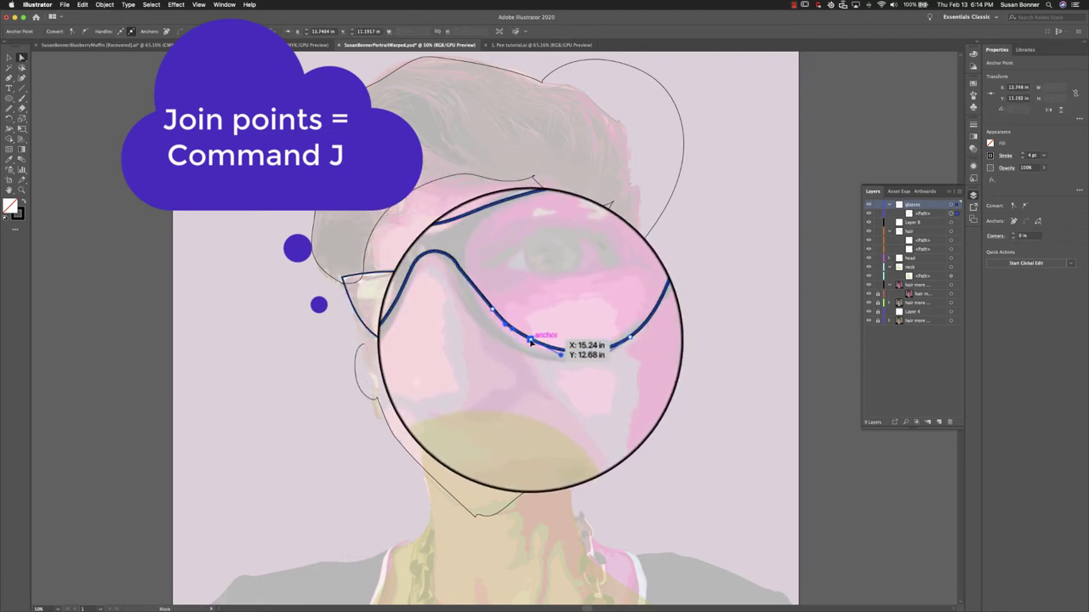
mouse_move(531, 341)
left_mouse_down()
mouse_move(509, 334)
mouse_move(515, 343)
left_mouse_up()
left_click(495, 303)
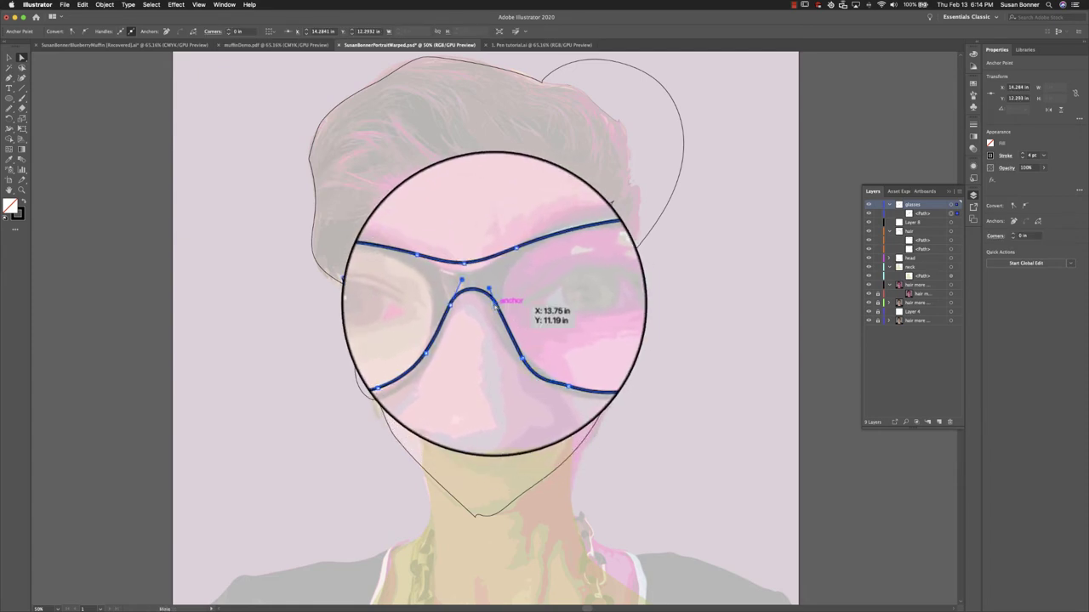
left_click(507, 331)
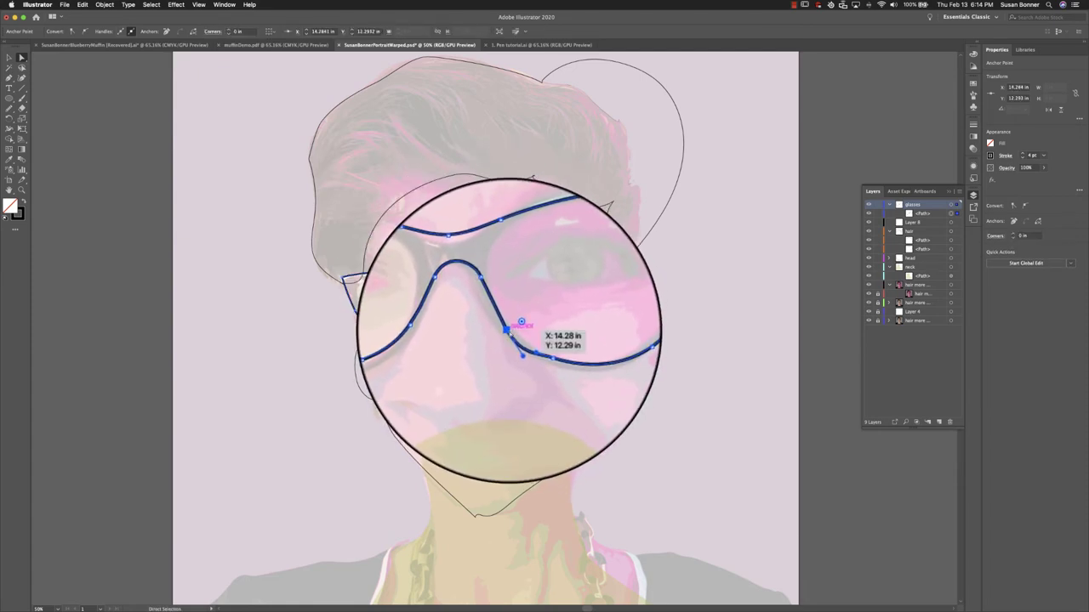
Choose the Essentials Classic workspace and convert the selected anchor point on the pink lens's inner edge to smooth.
left_click(224, 6)
mouse_move(236, 45)
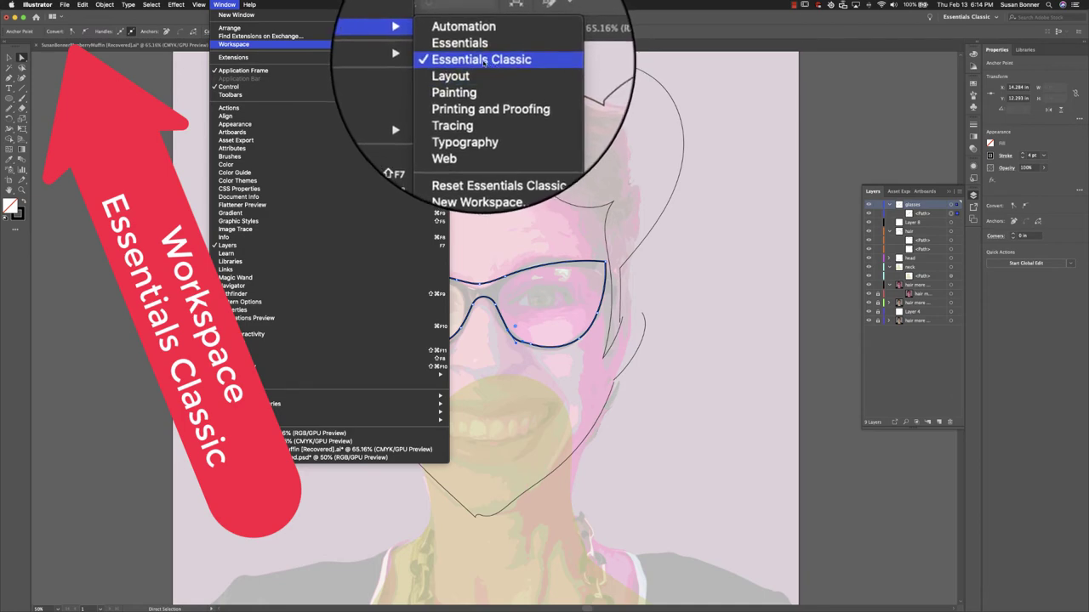
left_click(483, 62)
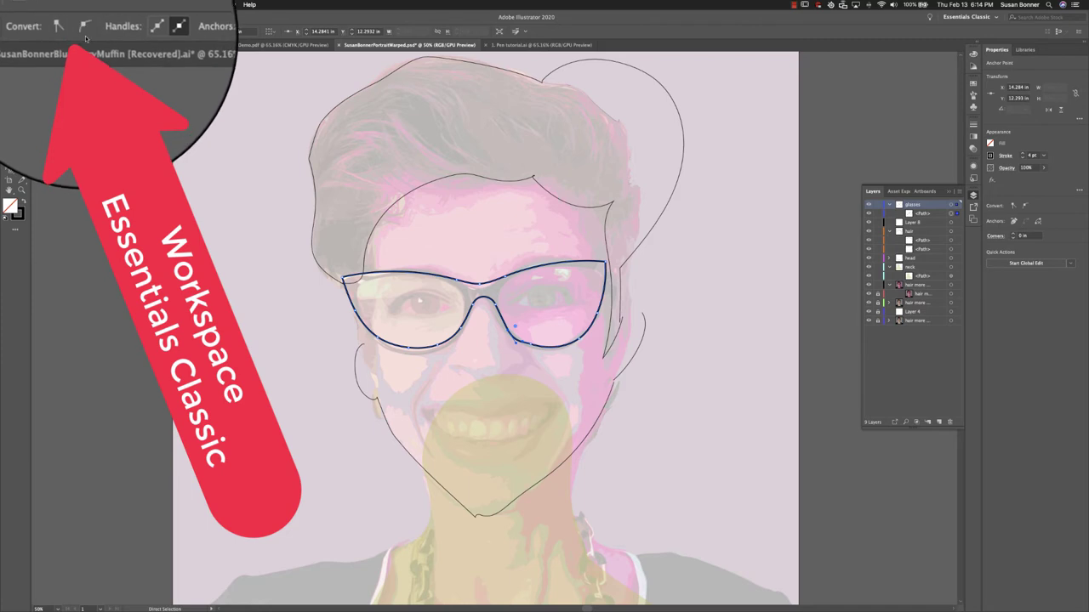
left_click(83, 33)
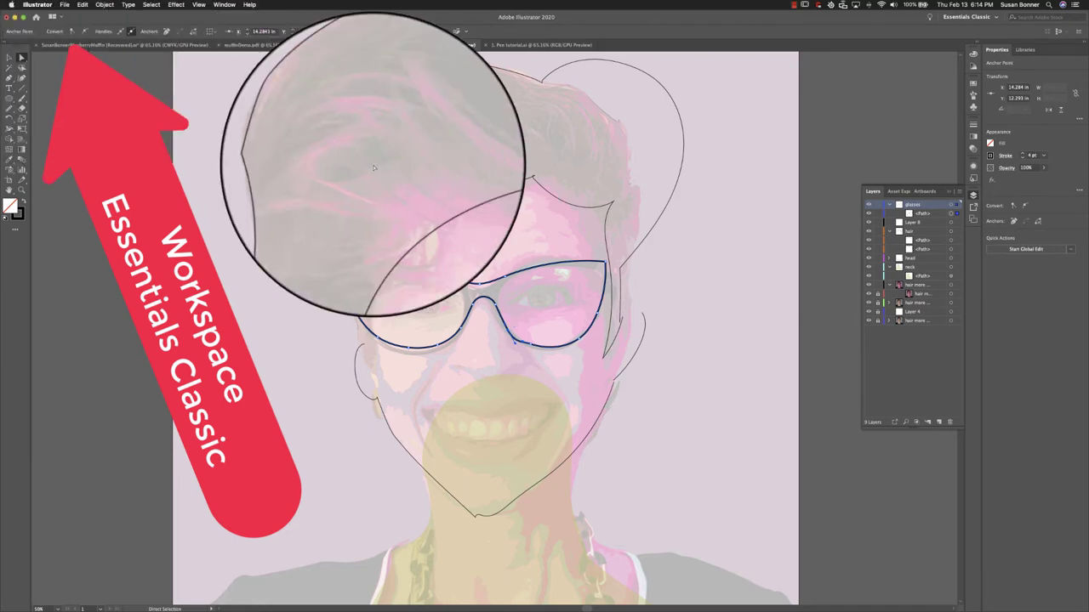
Reshape the pink-tinted lens's lower curve and upper edge by adjusting their anchor points and handles.
left_click(495, 305)
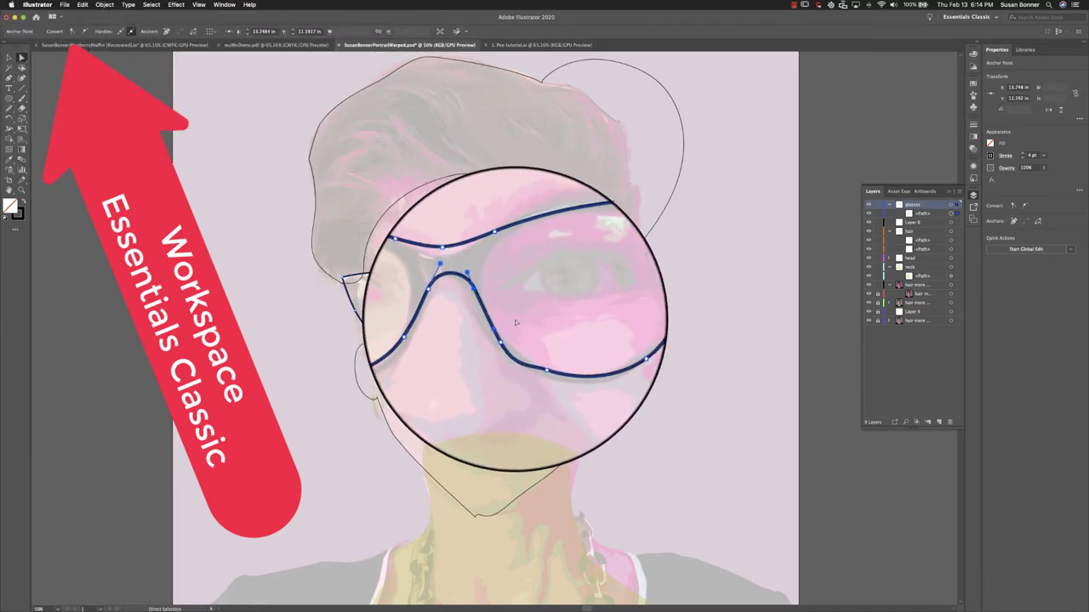
left_click(9, 57)
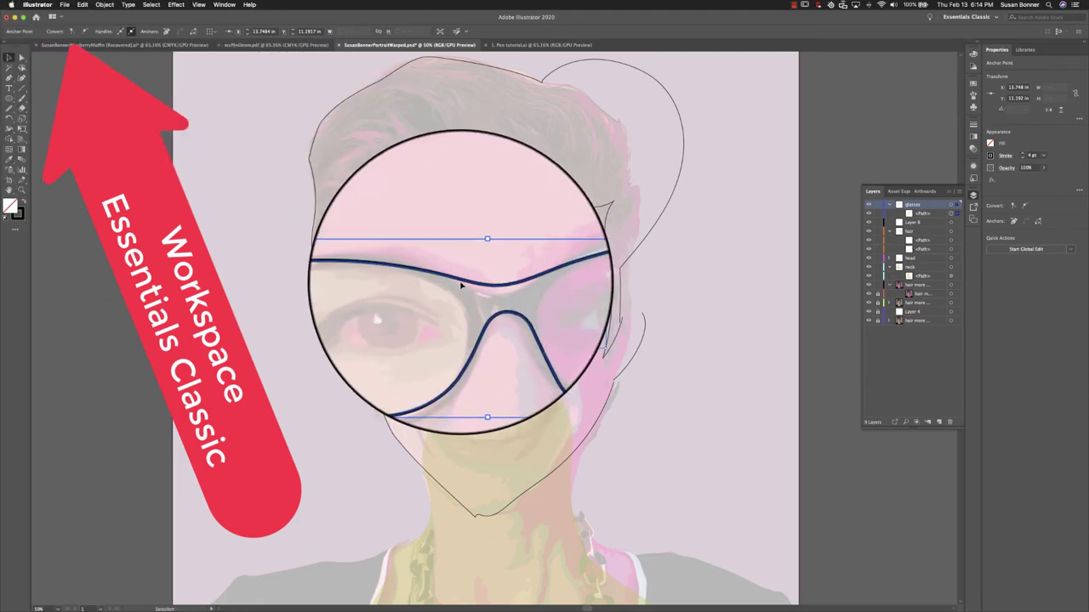
left_click(22, 58)
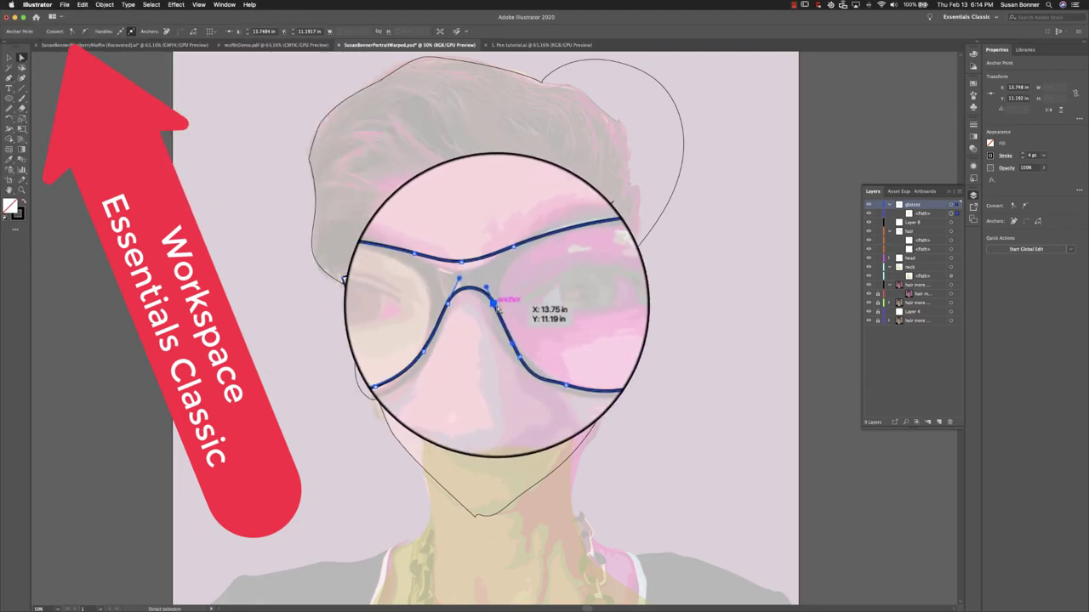
left_click_drag(503, 324, 532, 347)
left_click(531, 346)
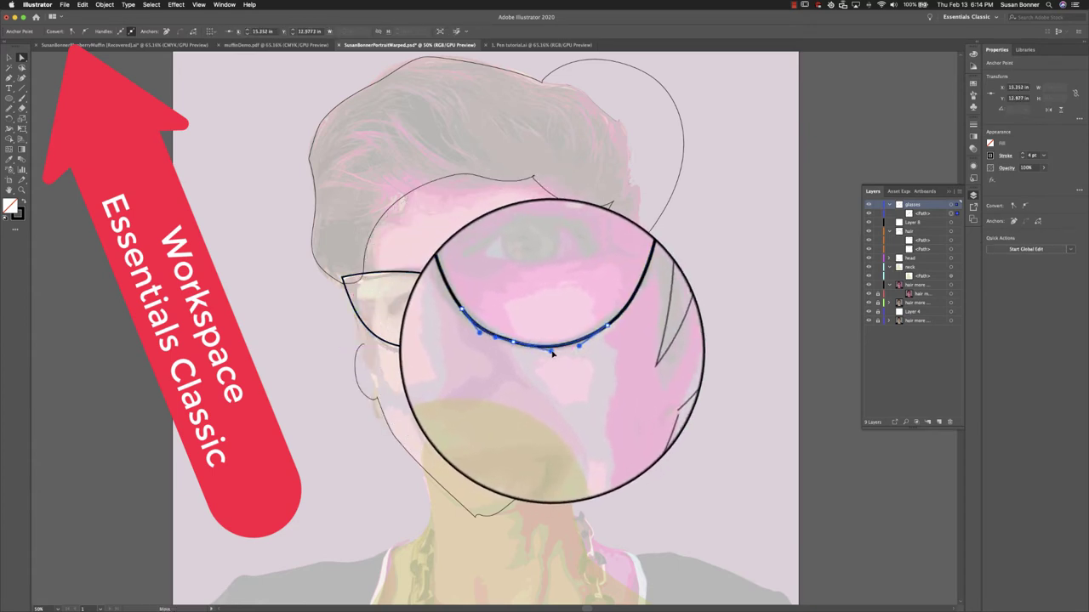
left_click(605, 262)
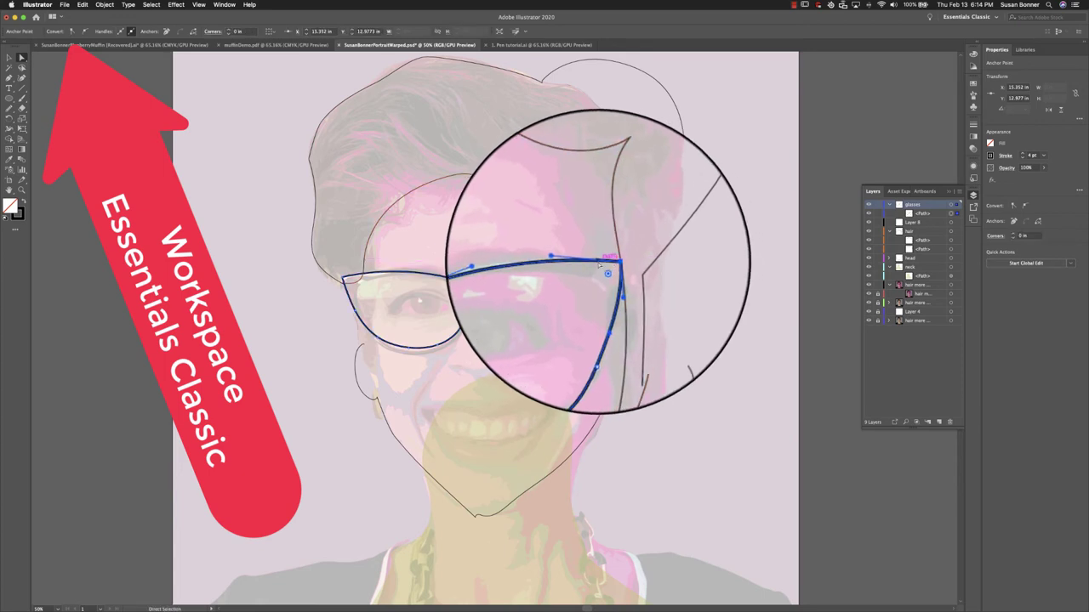
left_click(507, 275)
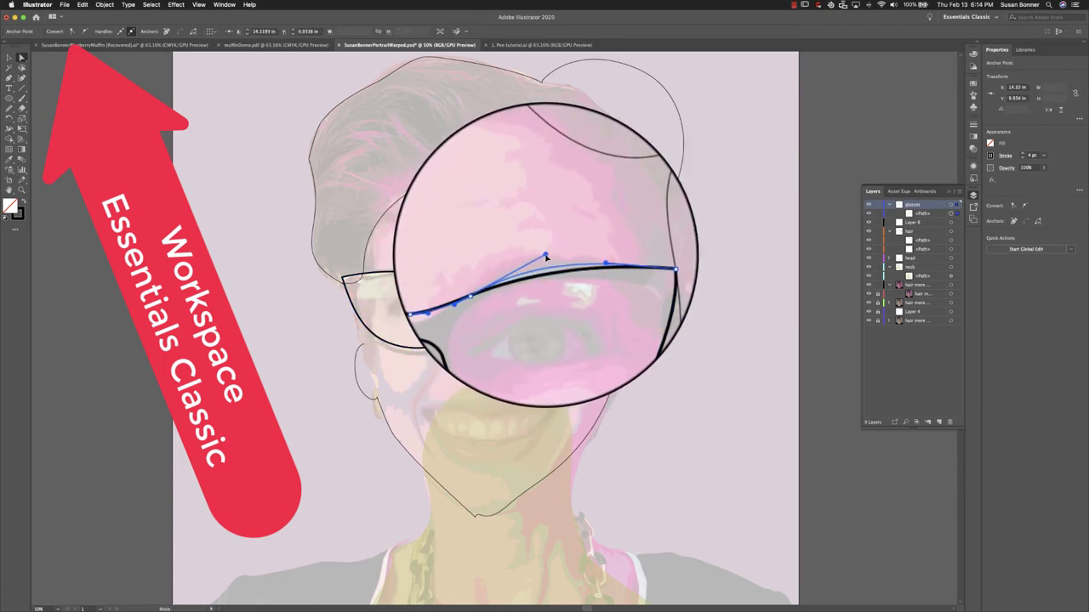
Pull the untinted lens's outer corner outward and adjust the anchor points along its outer side and lower edge.
left_click(458, 279)
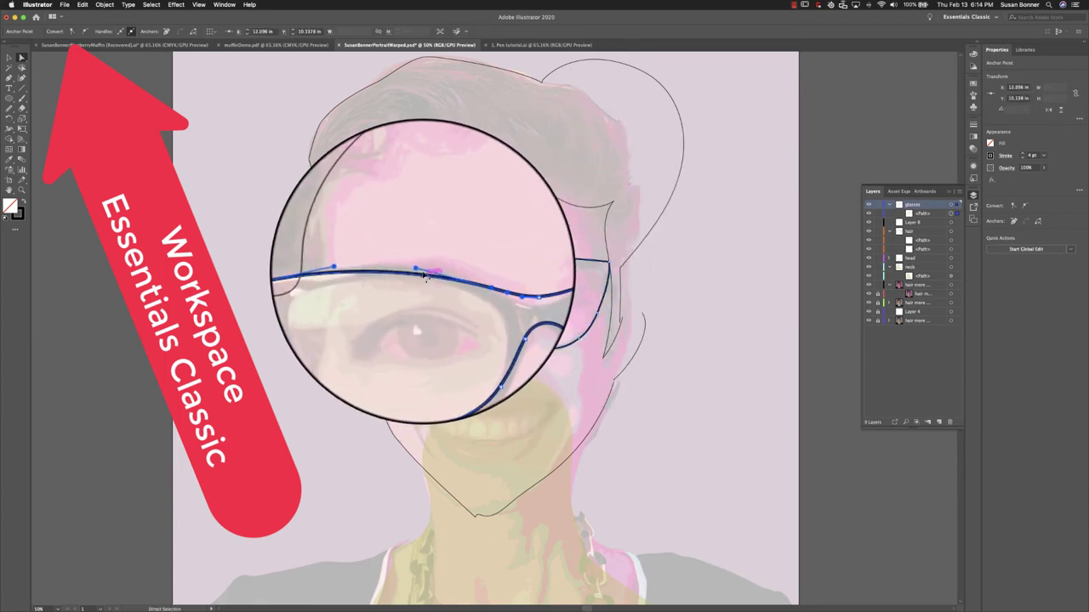
left_click_drag(419, 270, 334, 266)
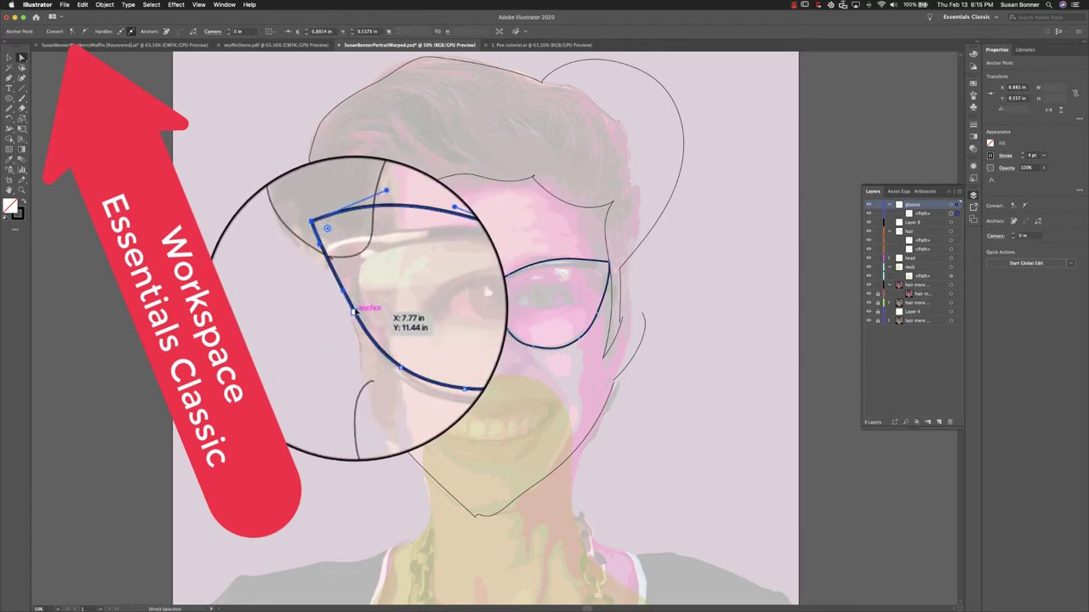
left_click_drag(354, 309, 349, 309)
left_click_drag(409, 349, 440, 355)
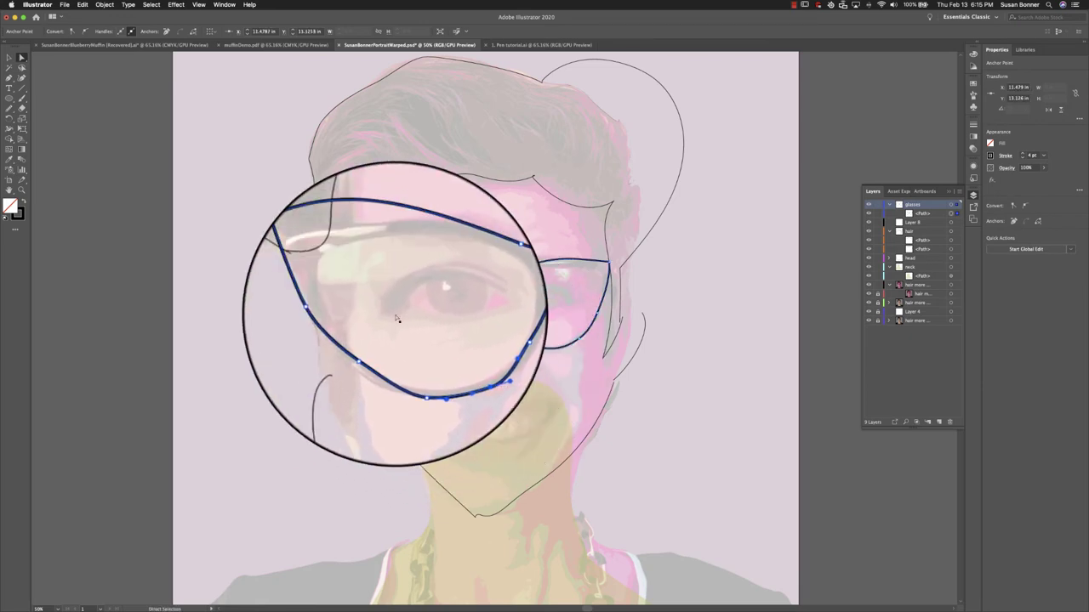
Delete the extra anchor point on the untinted lens's lower inner edge and extend the bottom anchor's handle to round the curve.
left_click(8, 77)
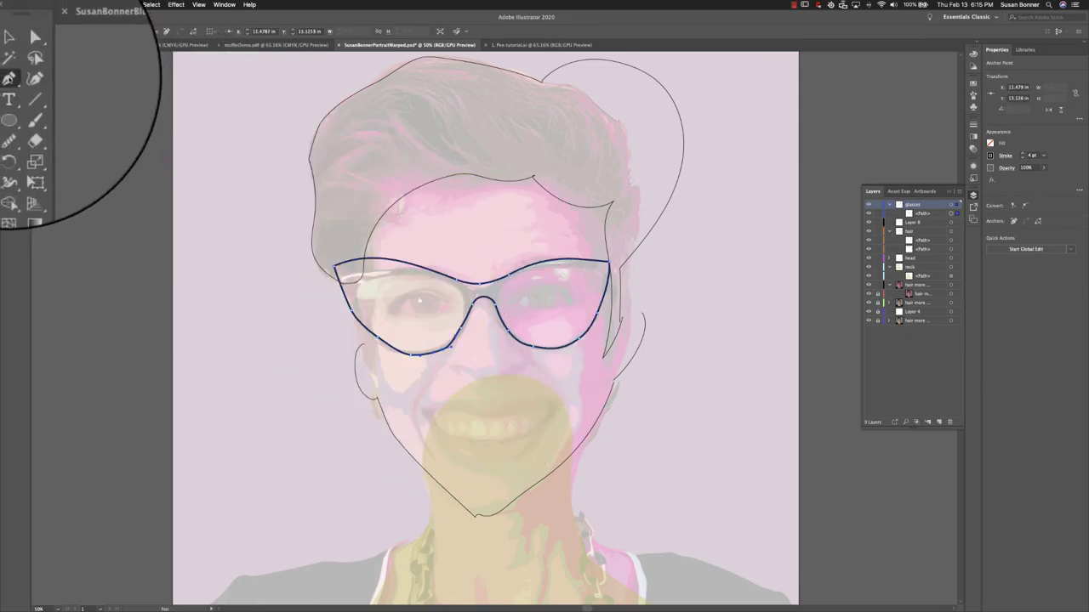
left_click(9, 77)
left_click(34, 98)
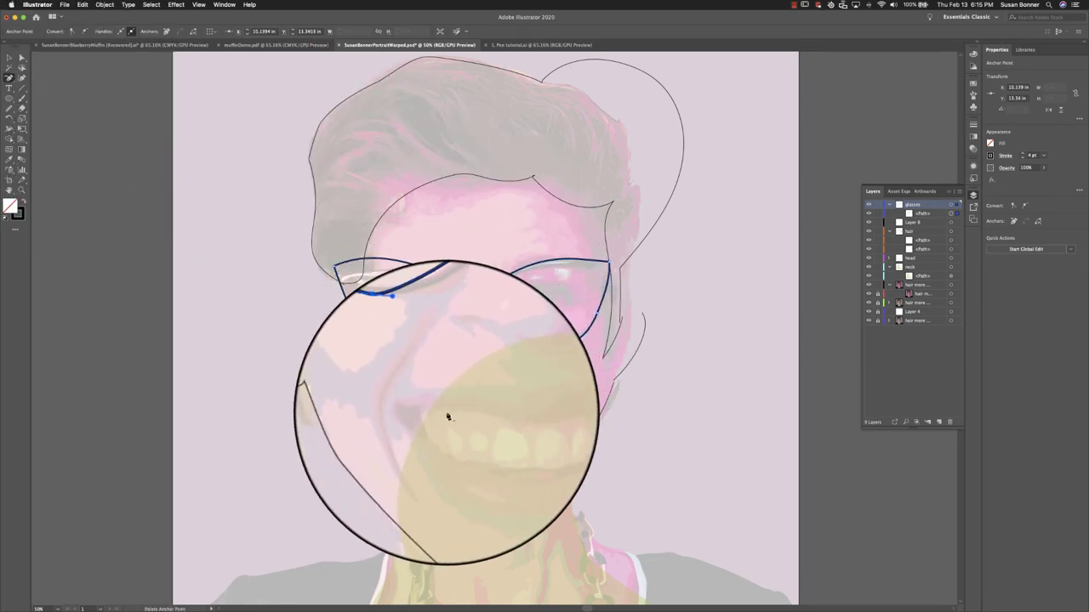
left_click(22, 57)
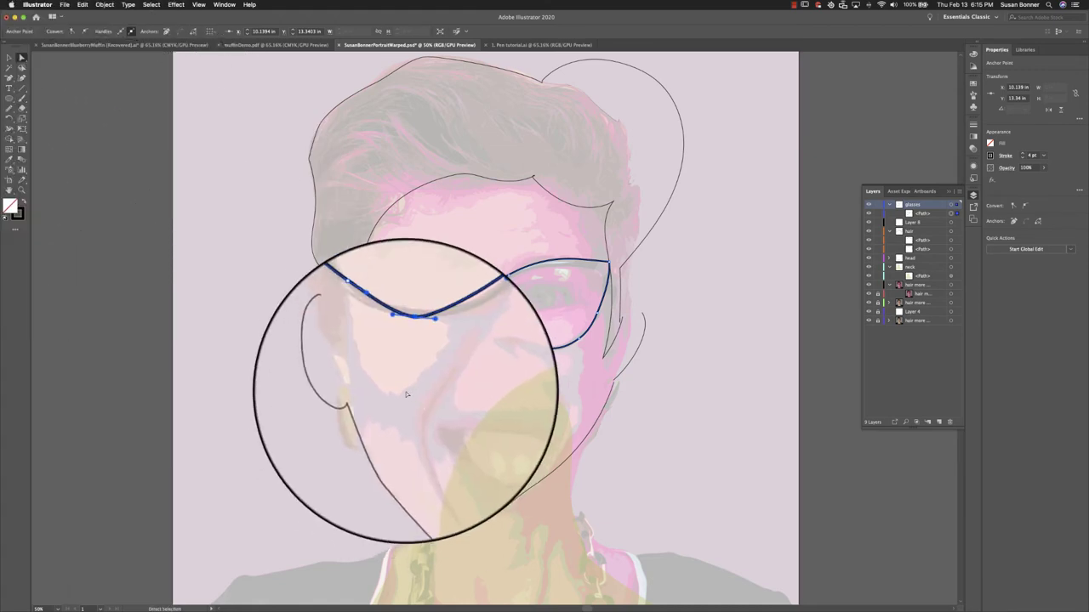
left_click_drag(419, 355, 447, 356)
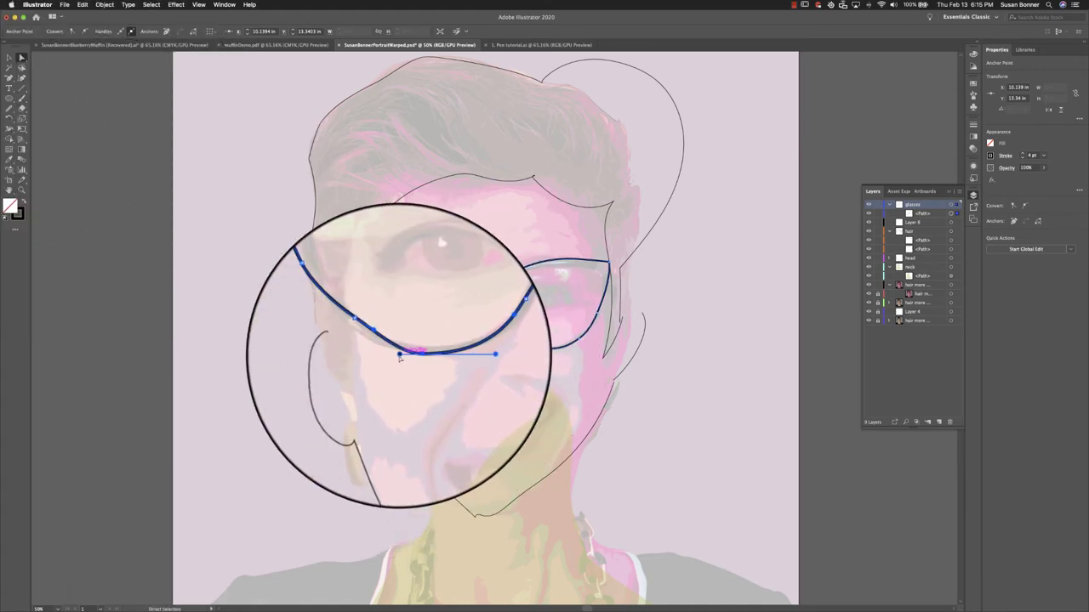
Delete the anchor point on the untinted lens's lower outer edge and reshape the bottom curve with the remaining handles.
left_click(377, 337)
left_click_drag(376, 341, 377, 340)
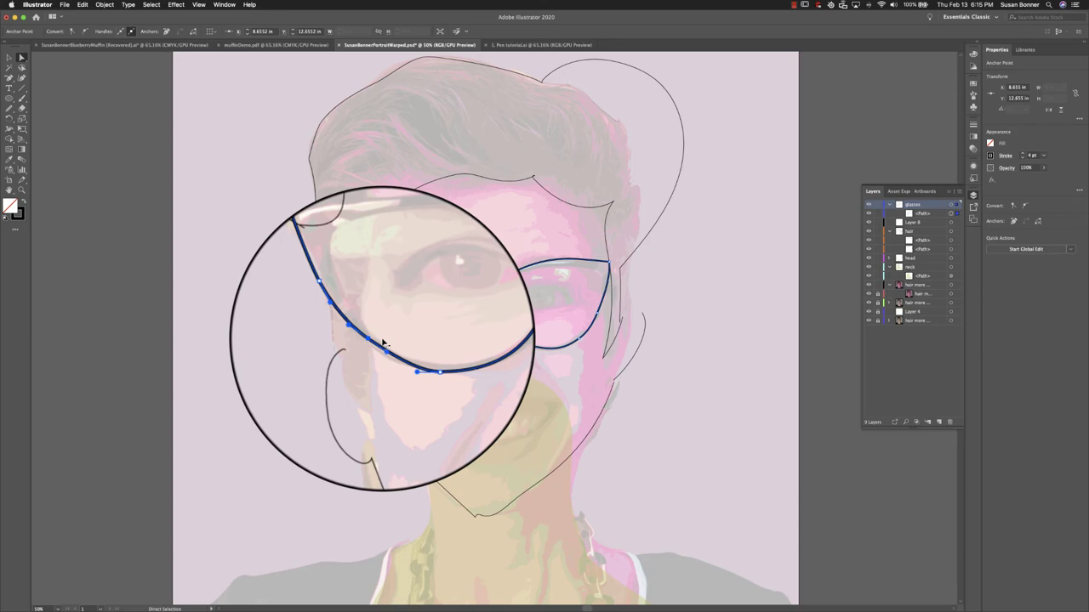
left_click(9, 77)
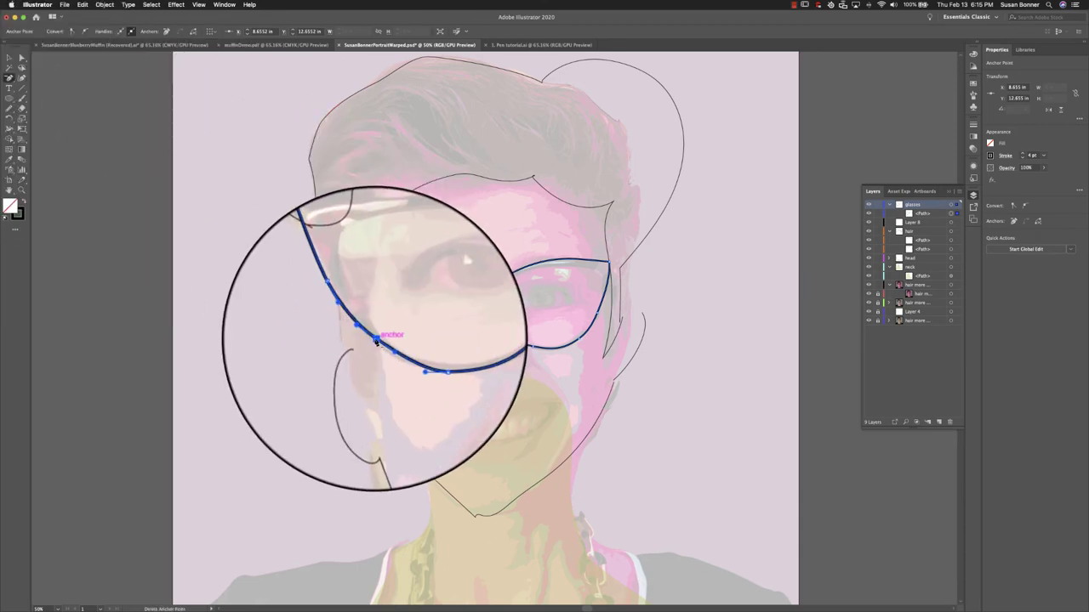
left_click(376, 338)
left_click(22, 58)
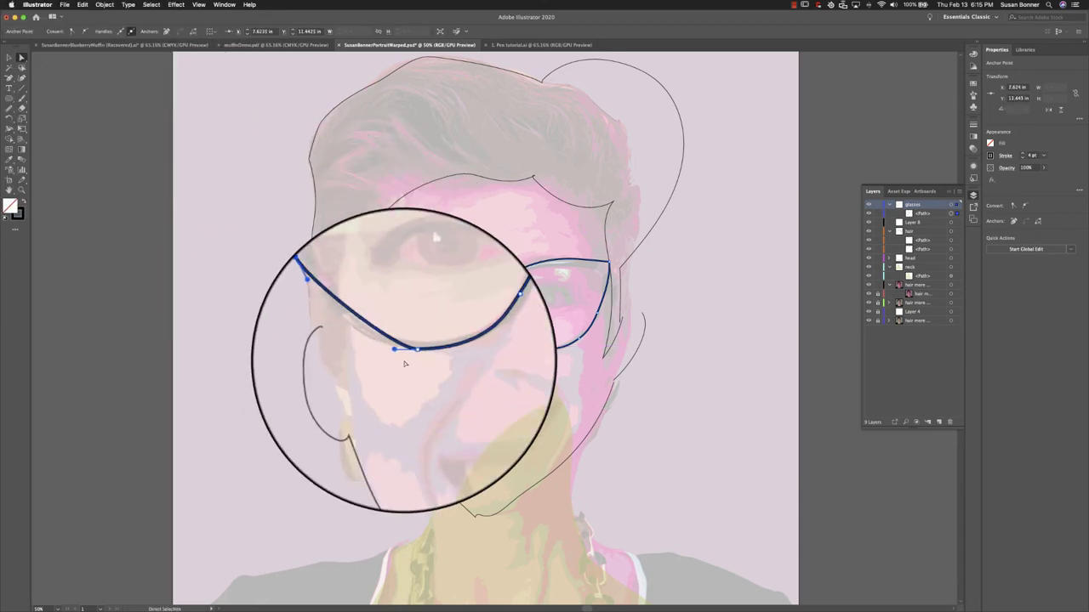
left_click(393, 349)
left_click_drag(393, 350, 452, 360)
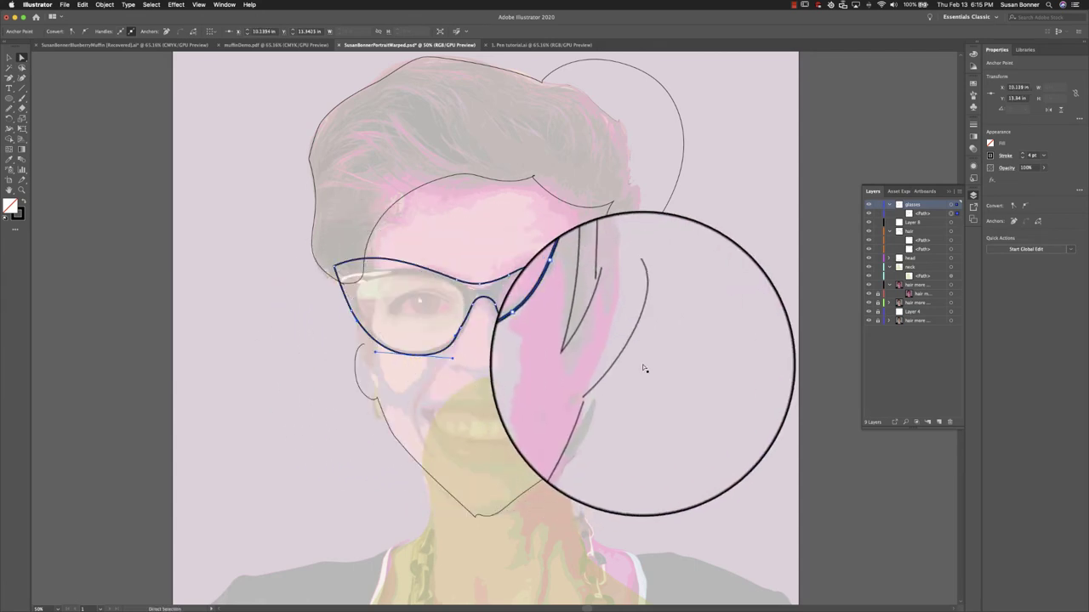
Delete the extra anchor point at the bottom of the pink-tinted lens and round its lower curve with the neighbouring handles.
left_click(533, 347)
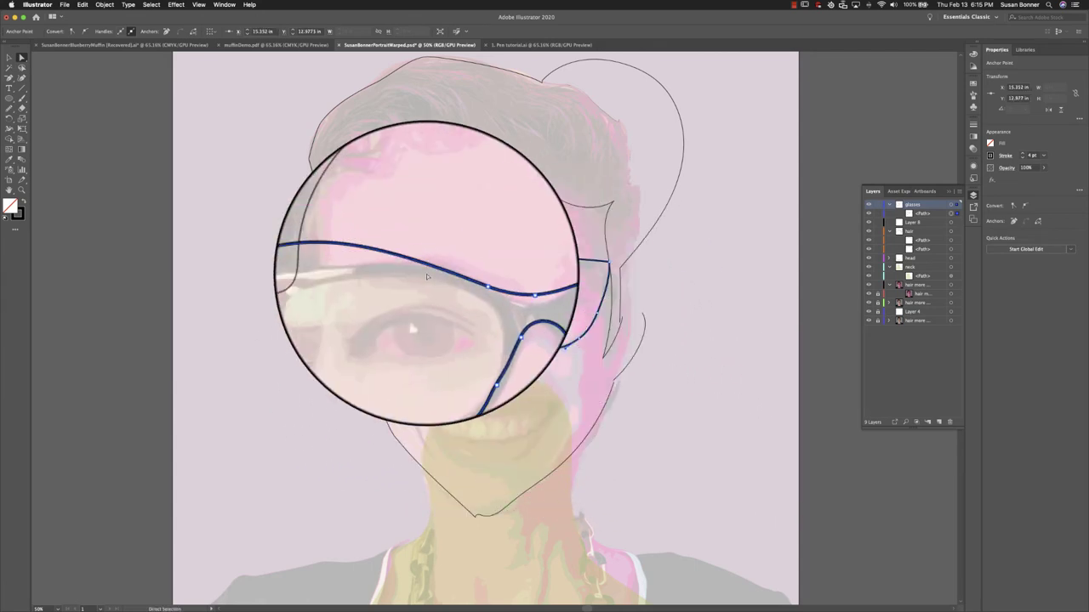
left_click(10, 78)
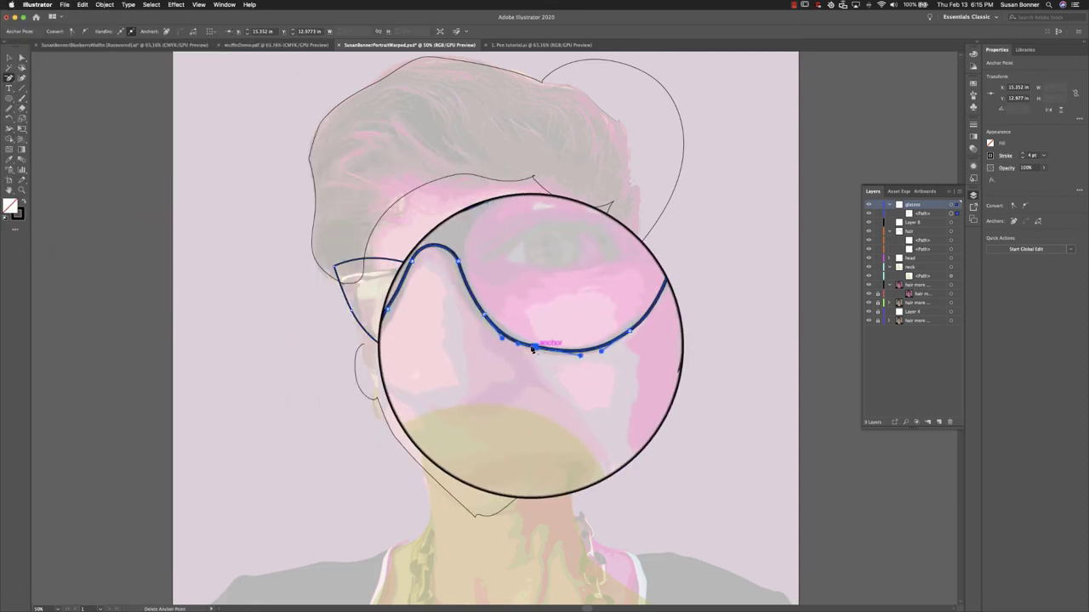
left_click(529, 347)
left_click(517, 349)
left_click(21, 58)
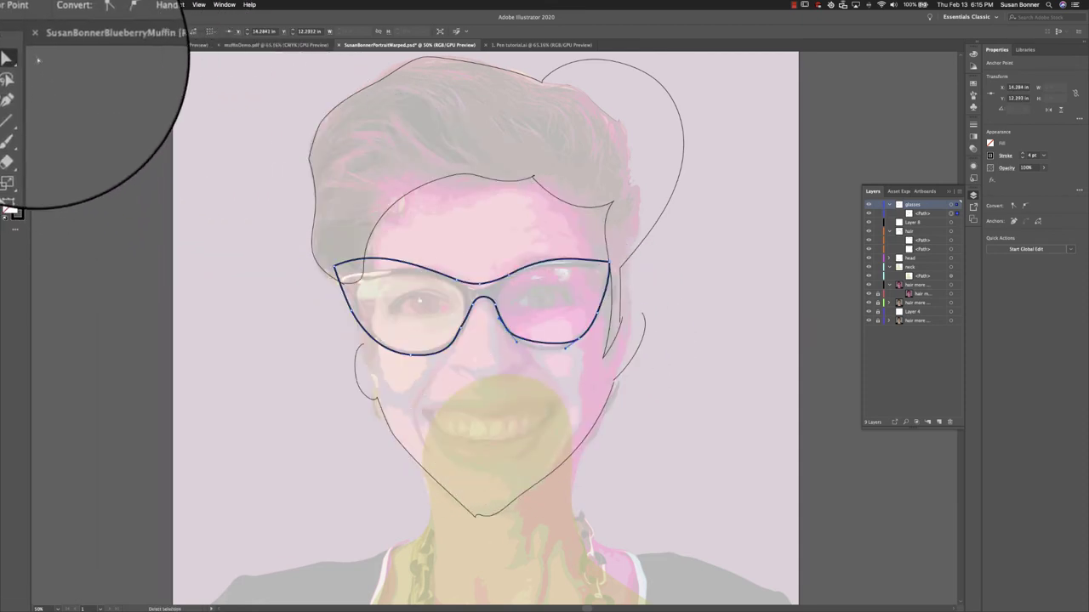
left_click_drag(514, 344, 560, 355)
left_click(508, 330)
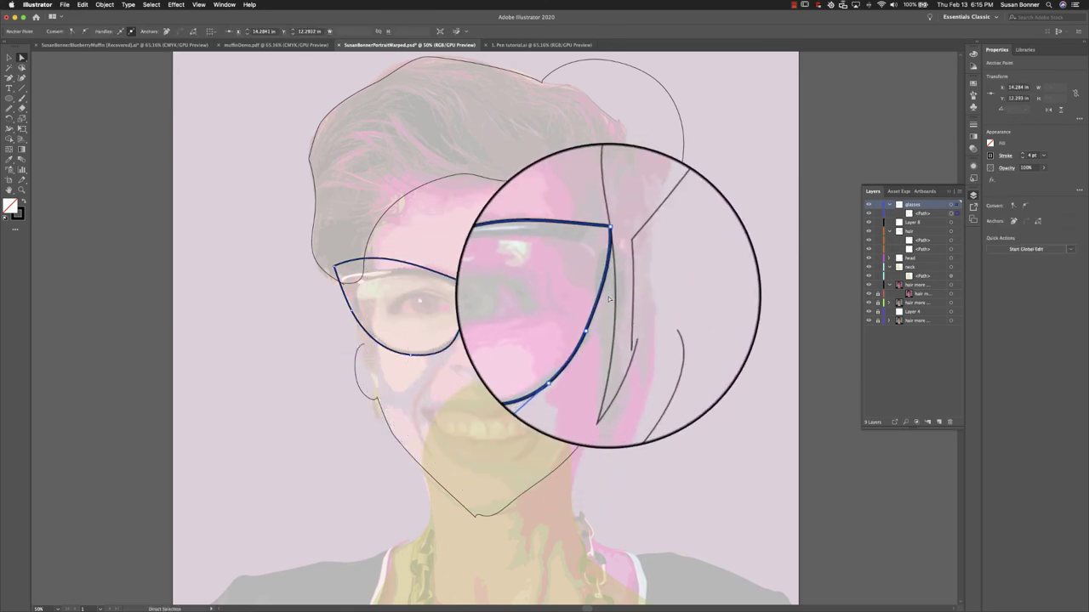
Extend the pink-tinted lens's outer upper corner slightly outward and adjust the curves of its upper edge and outer side.
left_click(609, 264)
left_click_drag(609, 266, 644, 240)
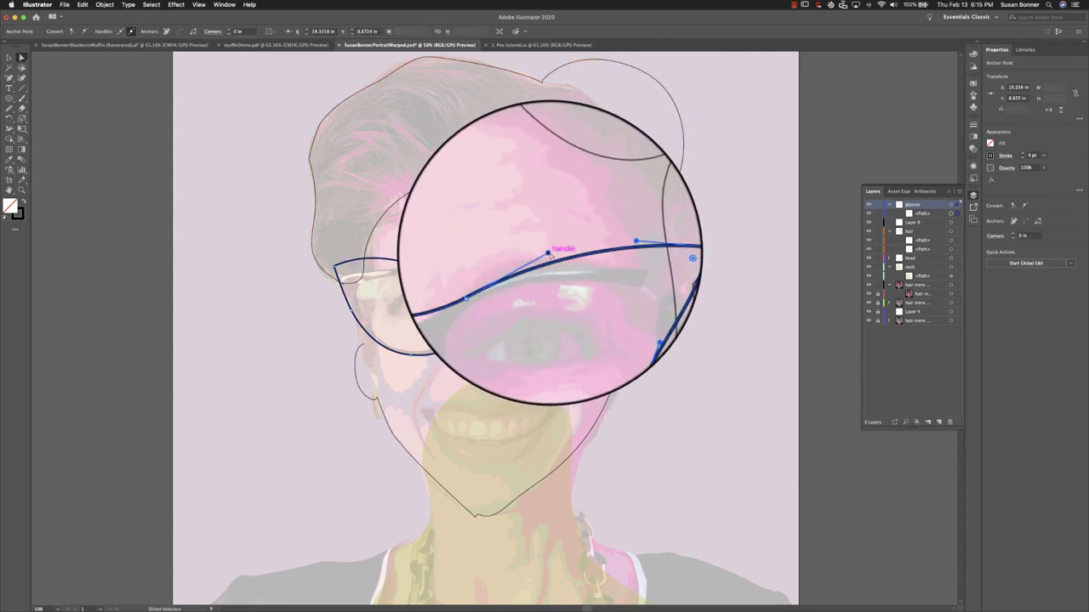
left_click_drag(549, 253, 553, 254)
left_click_drag(627, 251, 597, 316)
left_click(598, 314)
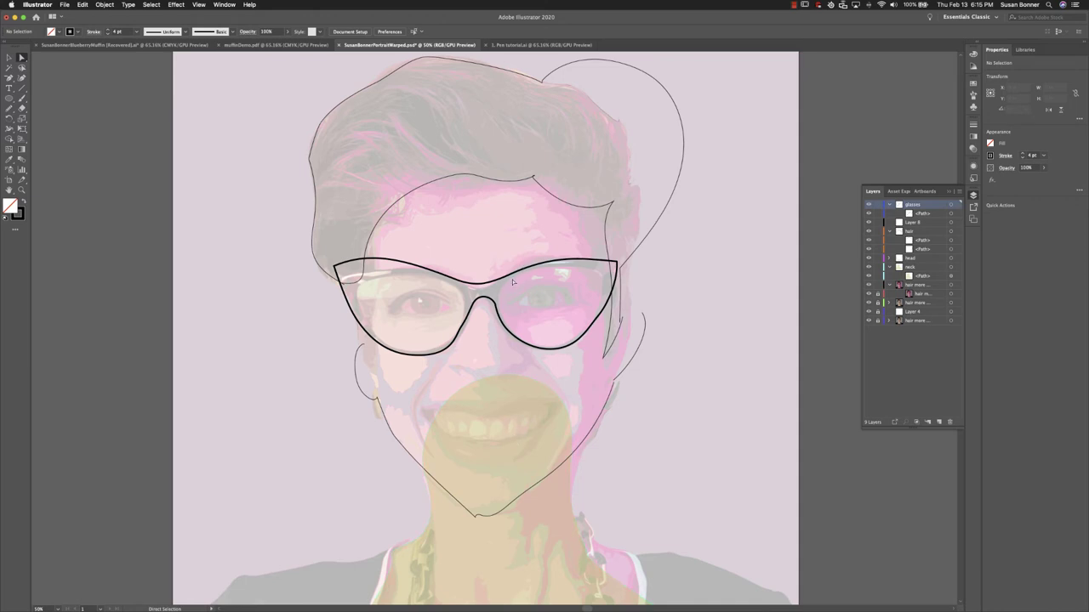
Set the stroke weight of the whole glasses outline to 16 pt and deselect it.
key("v")
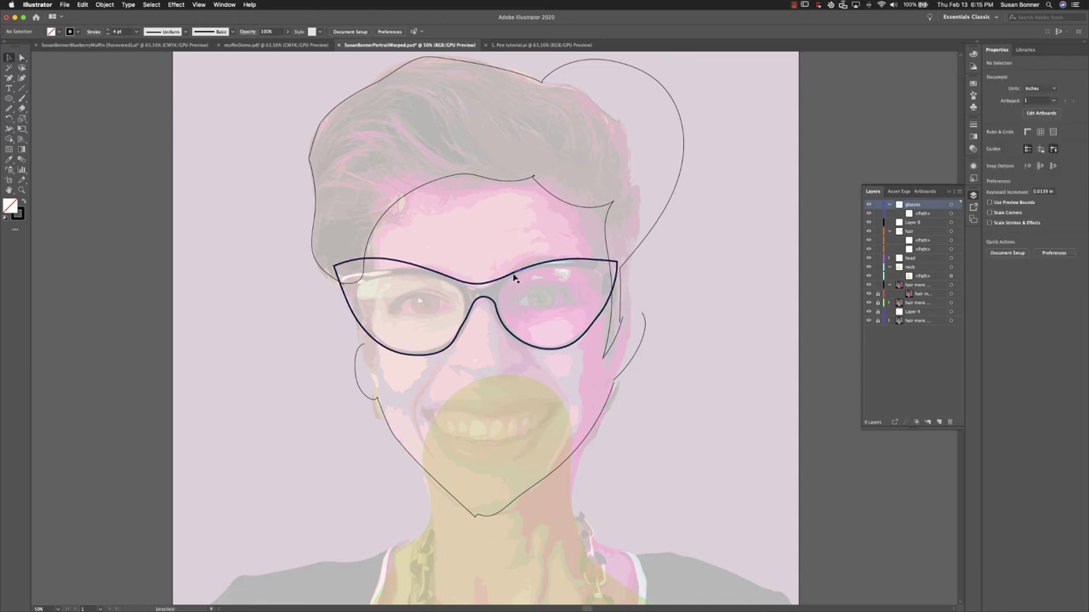
left_click(508, 271)
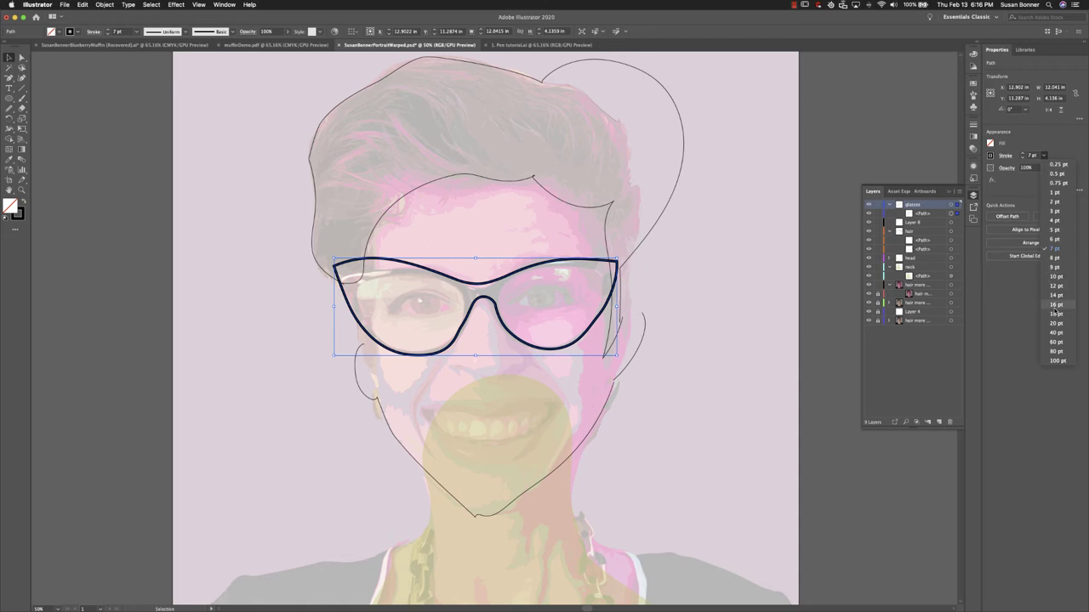
left_click(1056, 304)
left_click(666, 446)
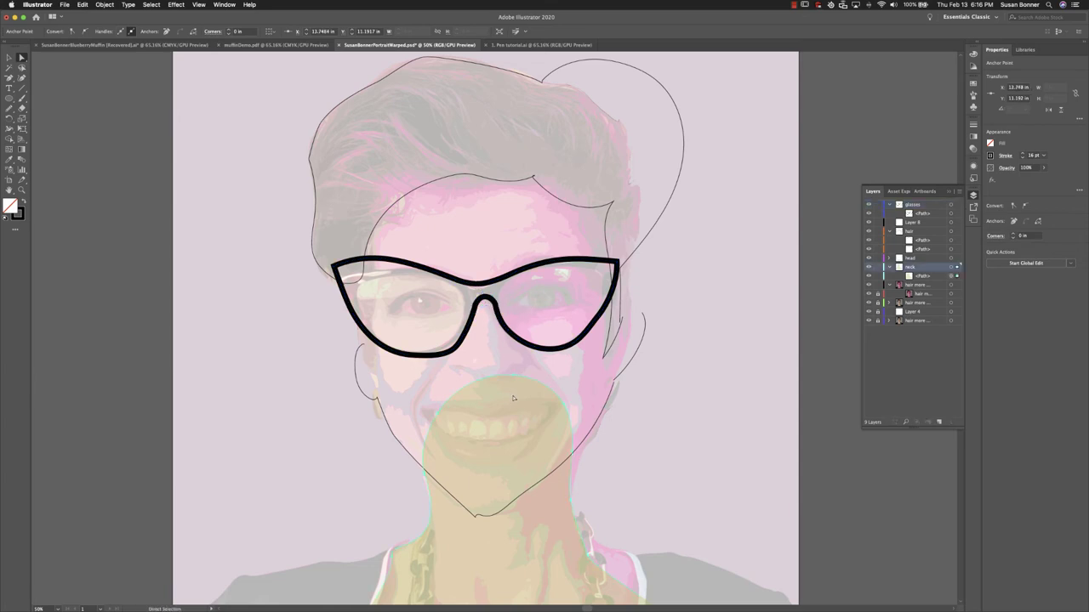
Select the whole glasses outline and bring up the available brushes.
left_click(580, 347)
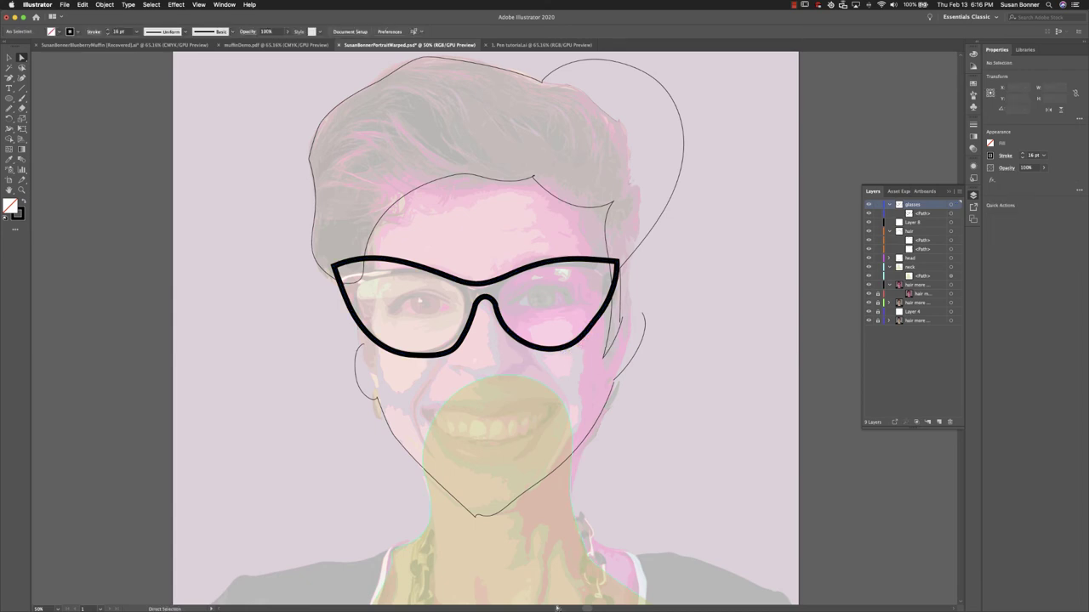
left_click(544, 351)
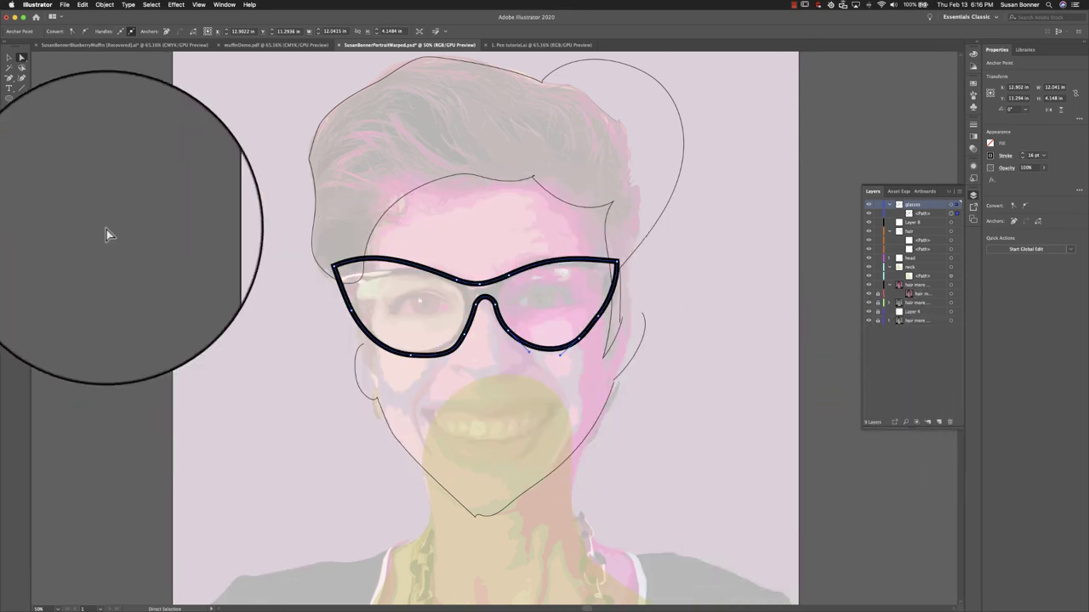
left_click(8, 57)
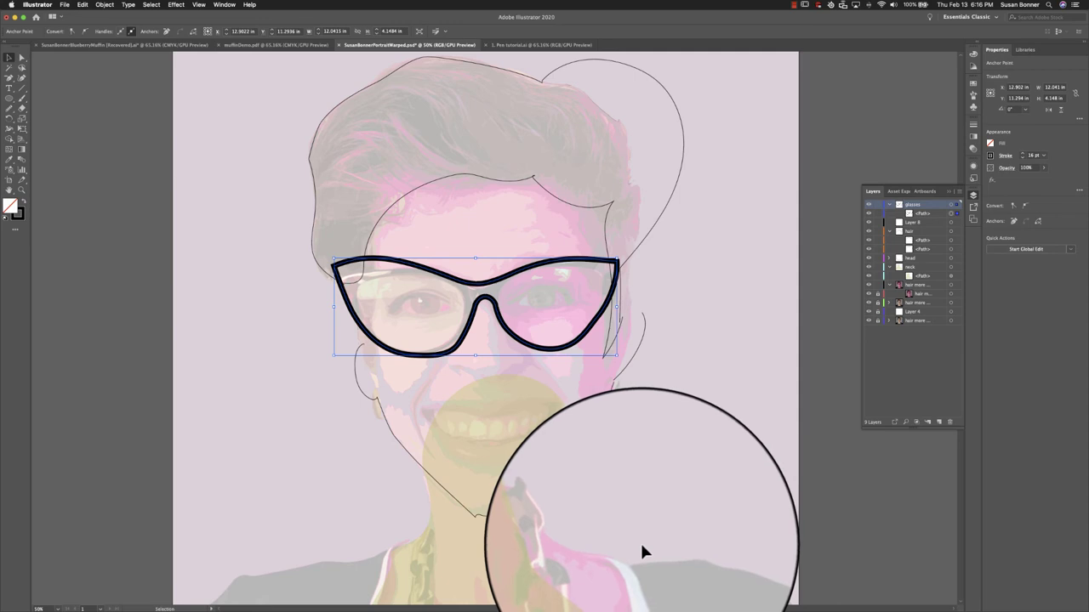
left_click(974, 129)
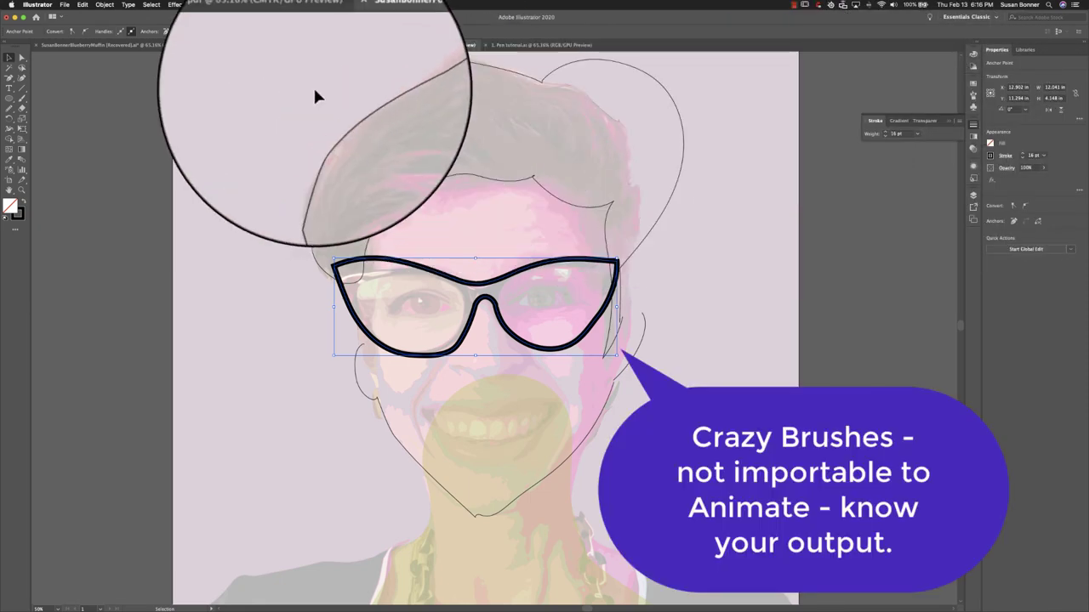
left_click(225, 4)
left_click(307, 182)
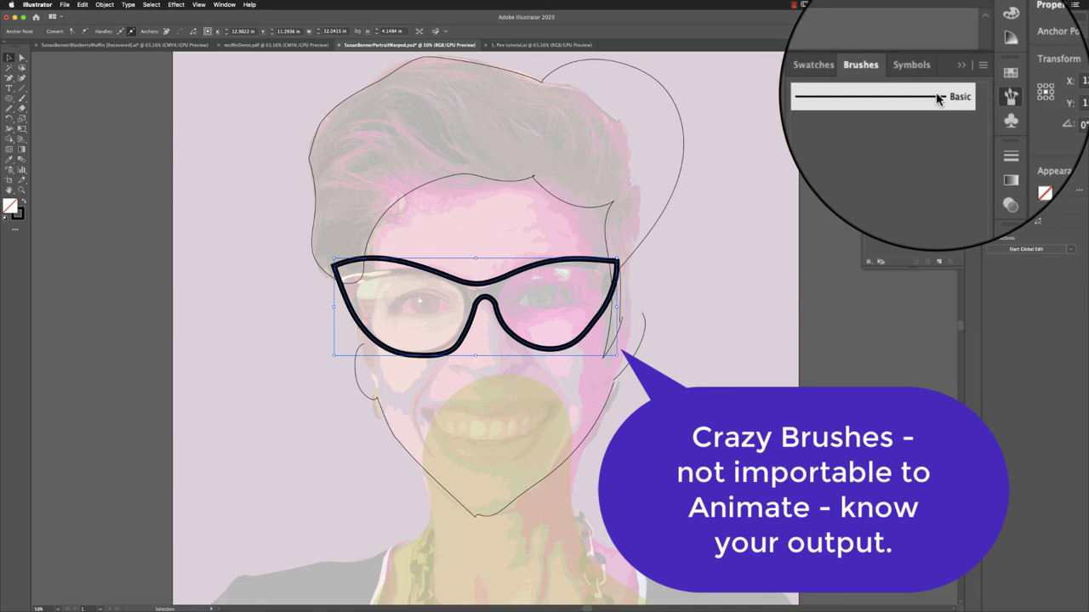
Open the Artistic_Paintbrush brush library and enlarge it to show all of its strokes.
left_click(959, 79)
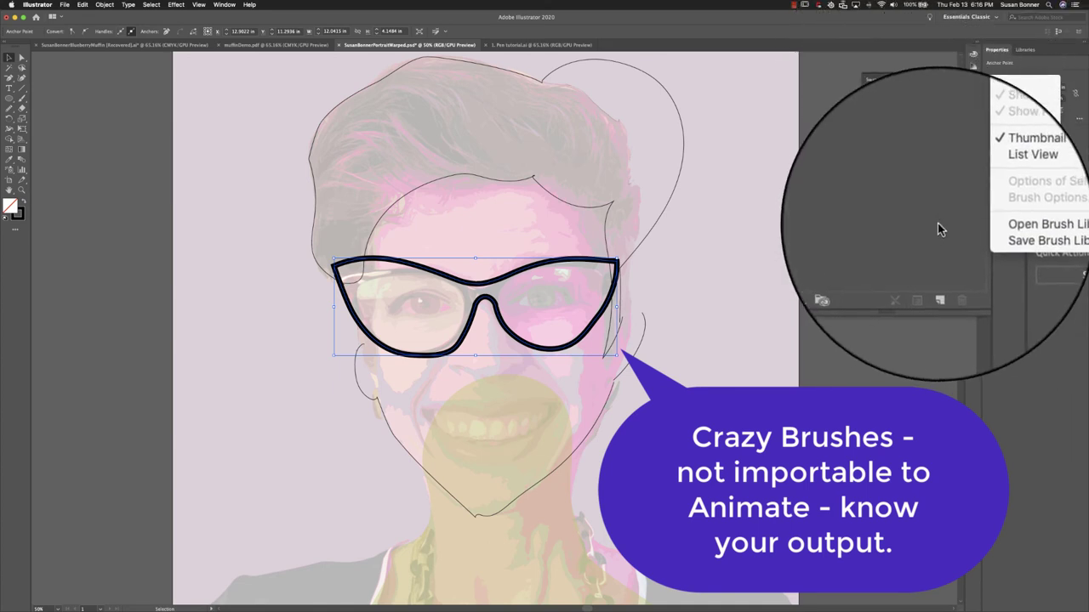
mouse_move(987, 218)
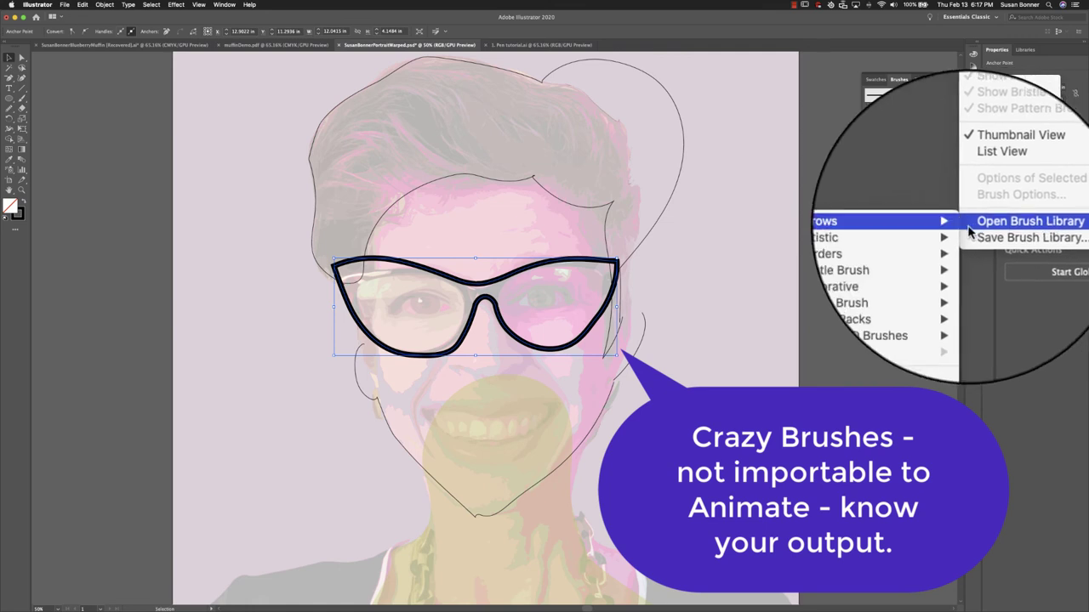
mouse_move(929, 268)
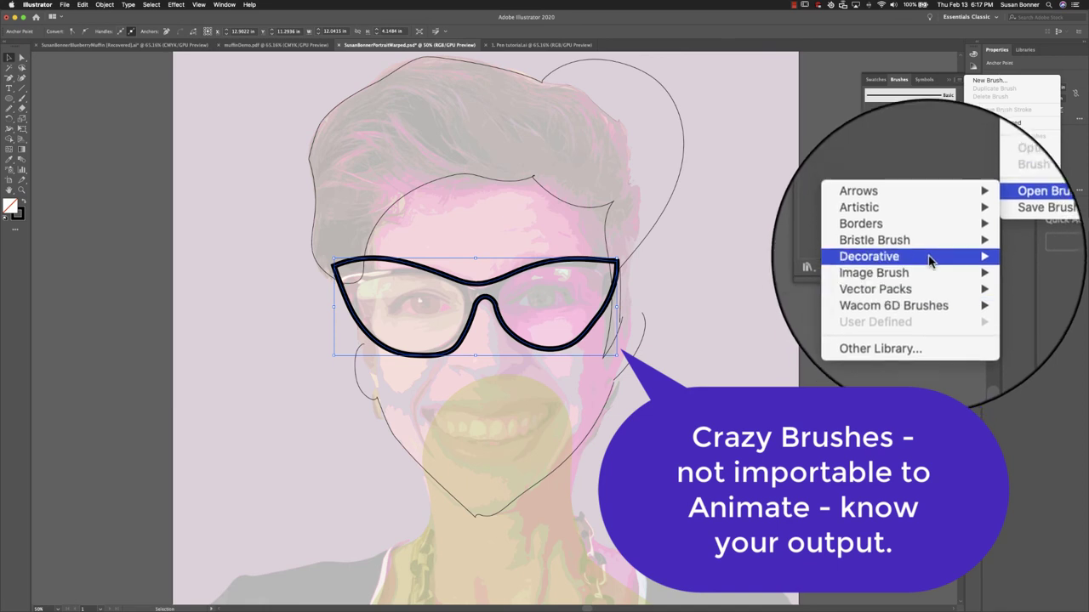
mouse_move(930, 238)
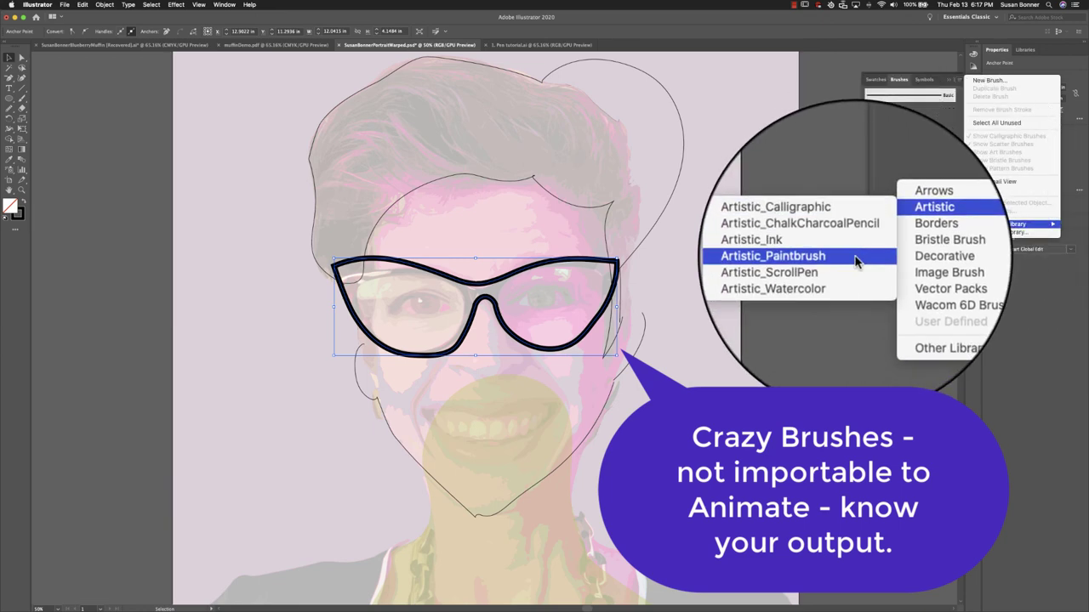
left_click(855, 261)
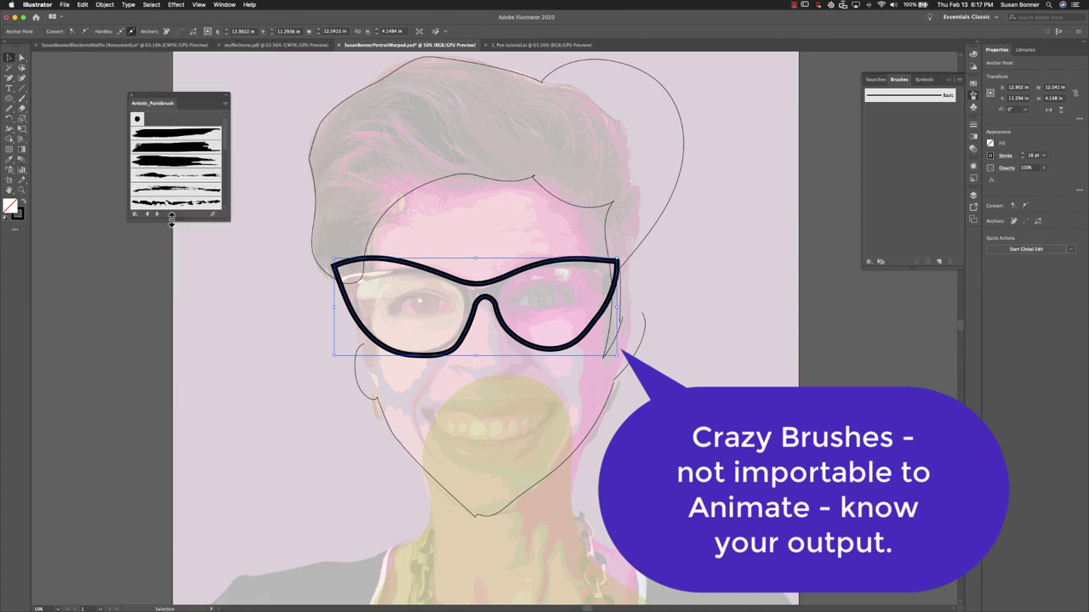
left_click_drag(171, 218, 179, 463)
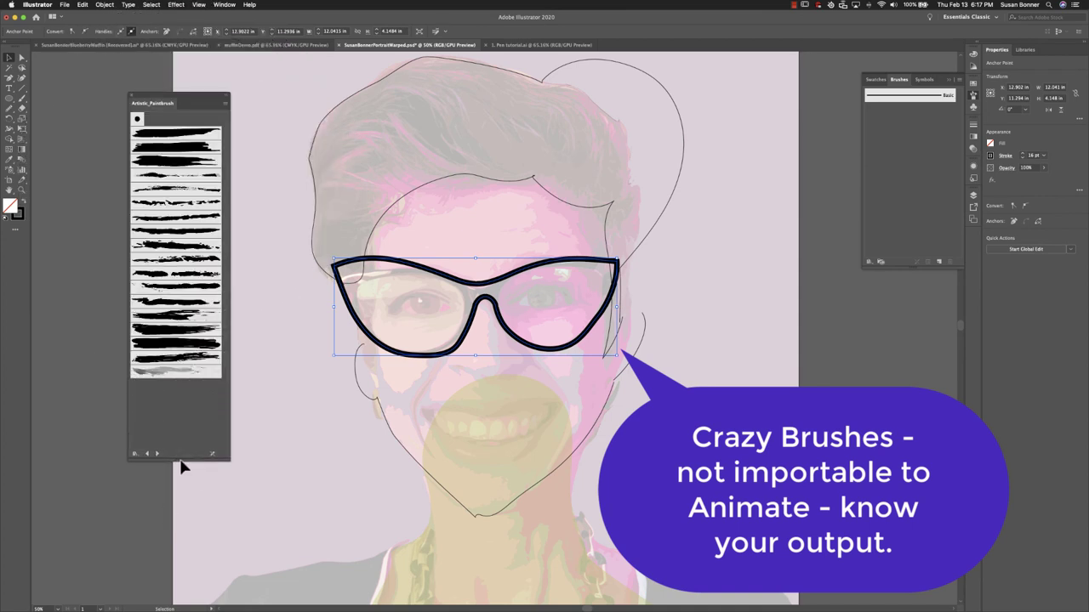
Try the rough, ragged paintbrush stroke on the glasses outline, and return the outline to the Basic brush.
left_click(188, 364)
left_click(366, 504)
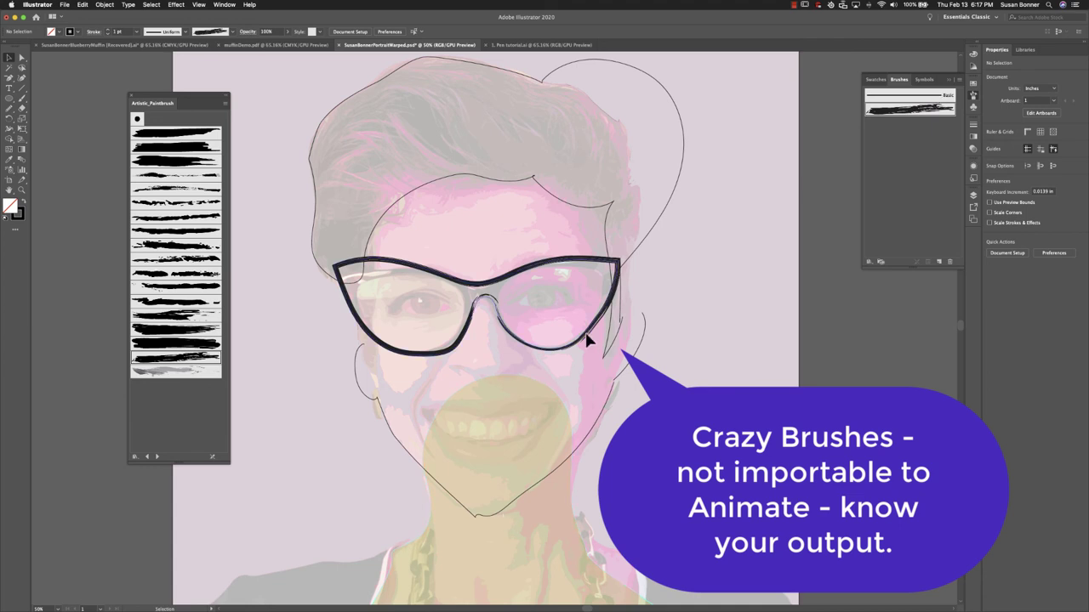
left_click(565, 341)
left_click(939, 98)
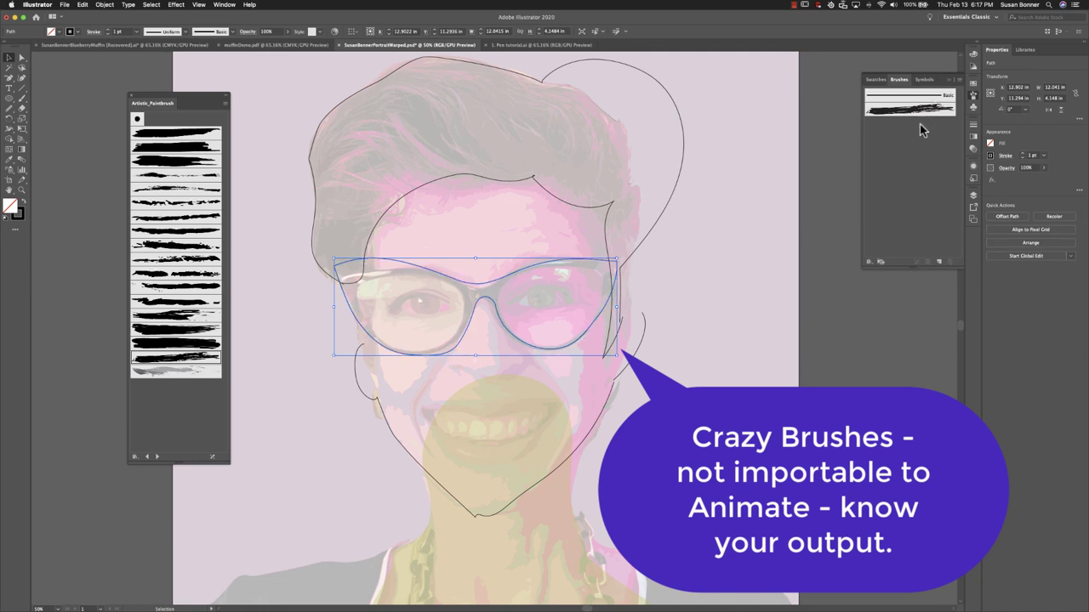
left_click(615, 534)
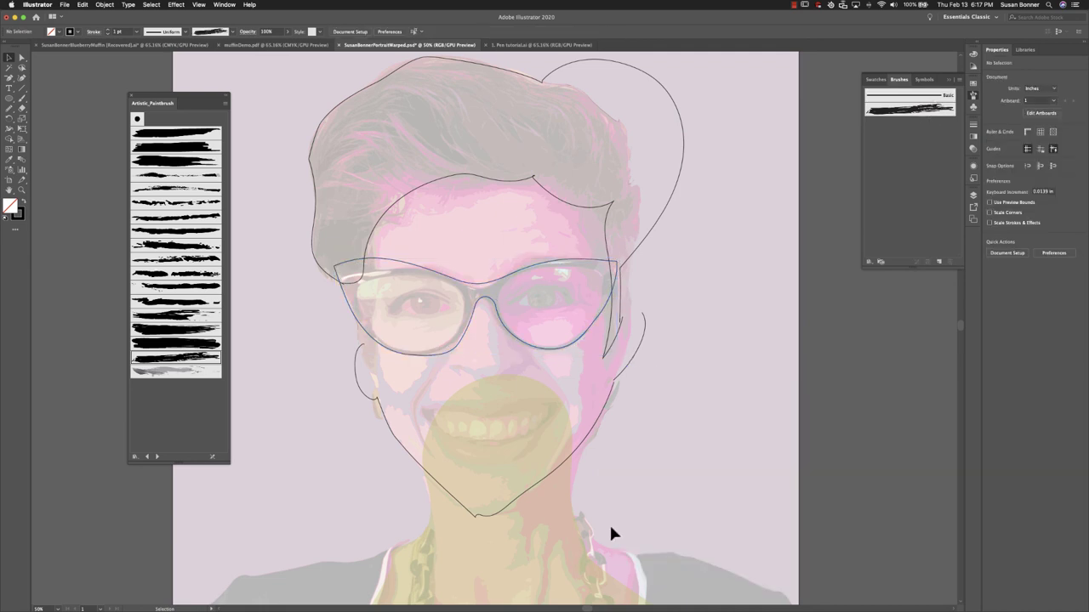
Try different paintbrush strokes on the glasses outline, settle on the thick solid one third from the library's end, and deselect the outline.
left_click(549, 343)
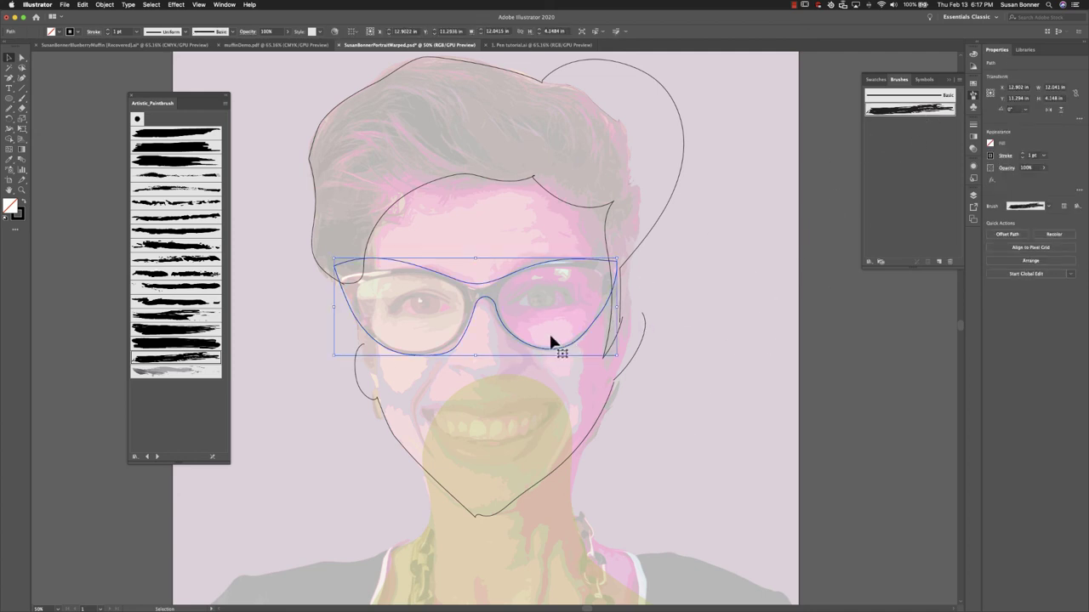
left_click(181, 161)
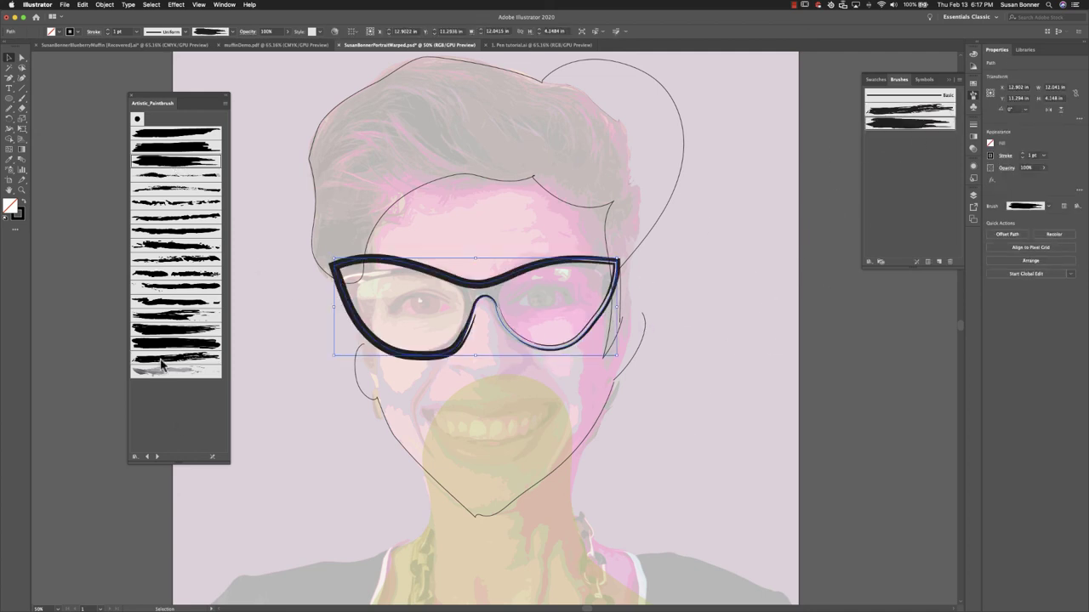
left_click(192, 312)
left_click(189, 344)
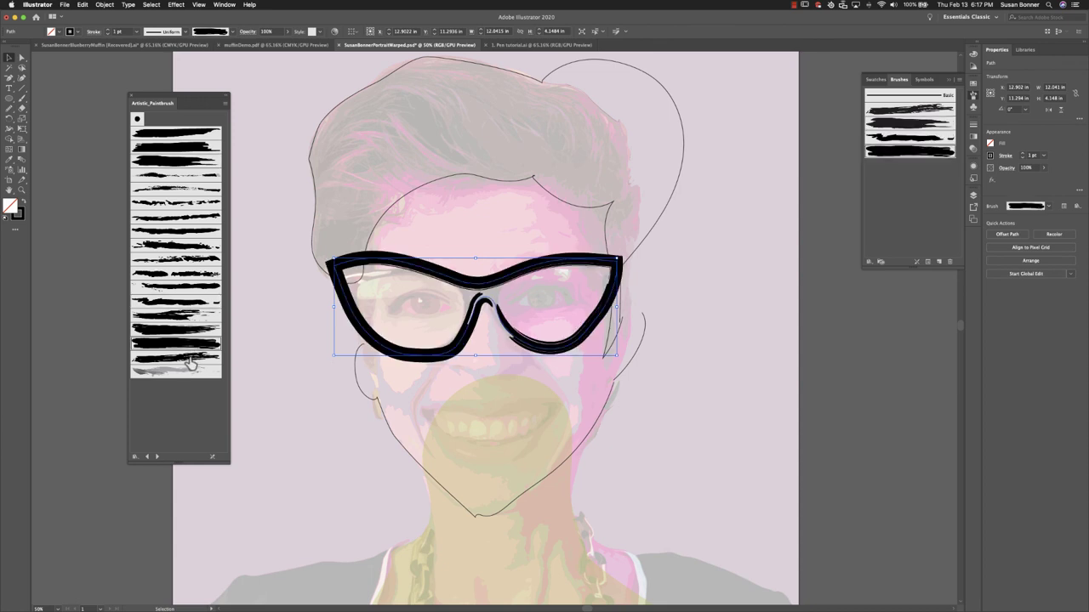
left_click(334, 453)
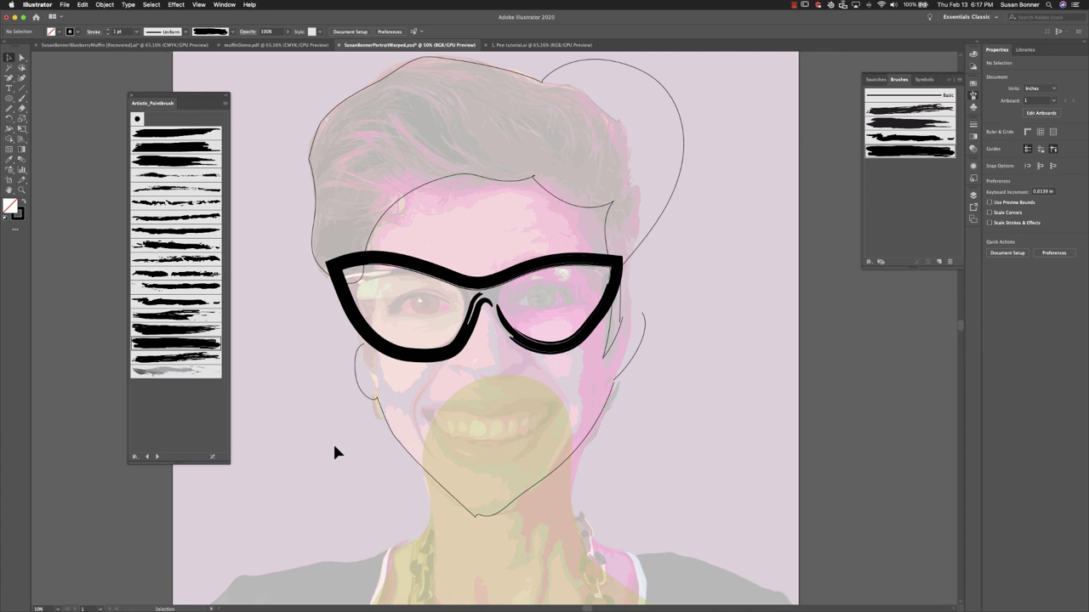
Set the fill colour to medium blue, hex 6998CC, with nothing selected.
double_click(17, 211)
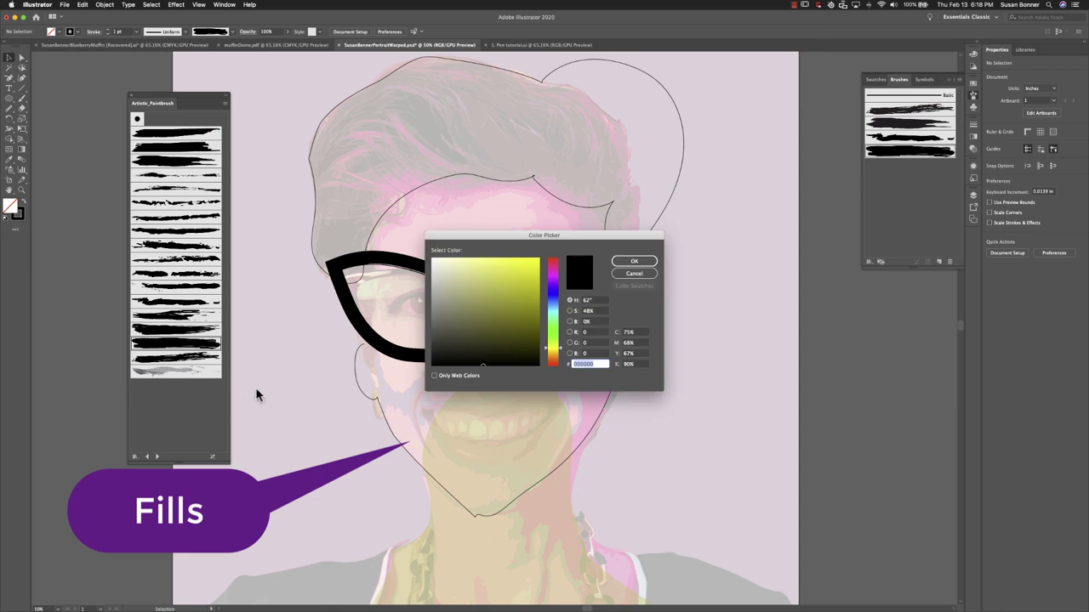
left_click_drag(577, 238, 820, 287)
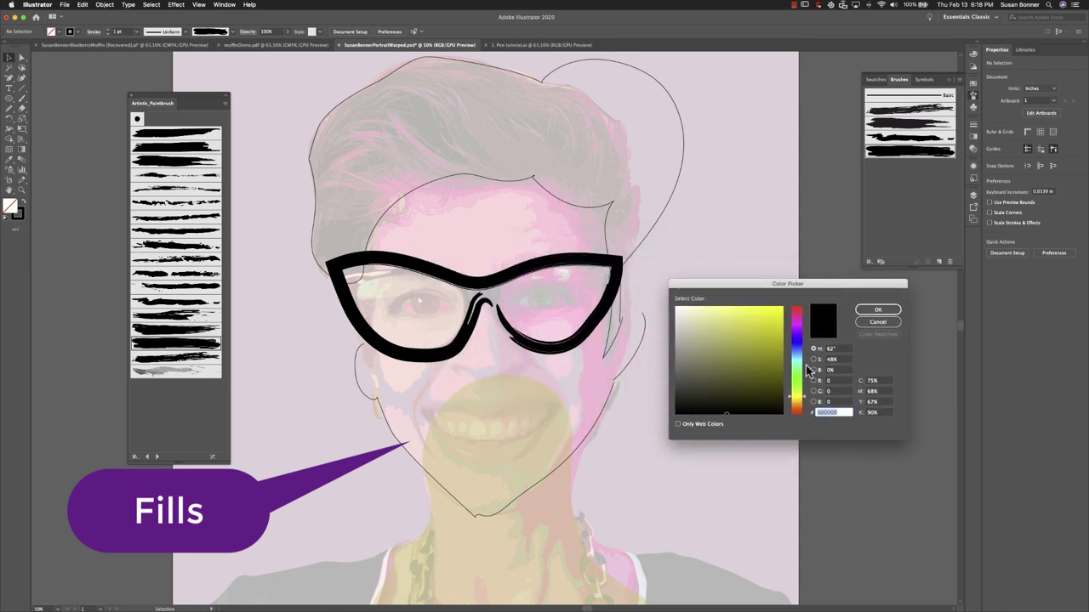
left_click(796, 350)
left_click(727, 328)
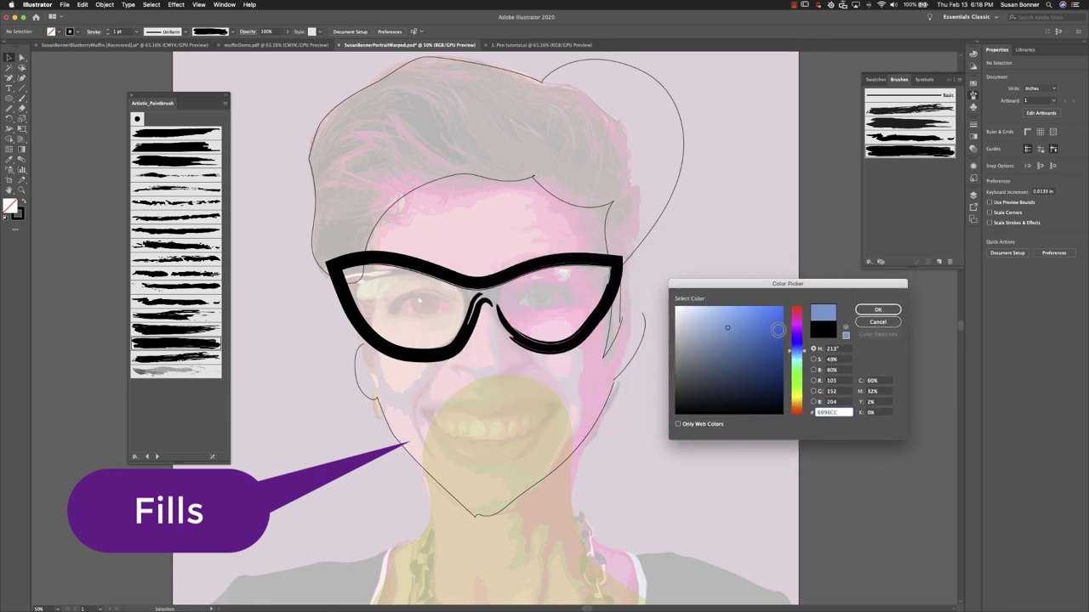
left_click(878, 311)
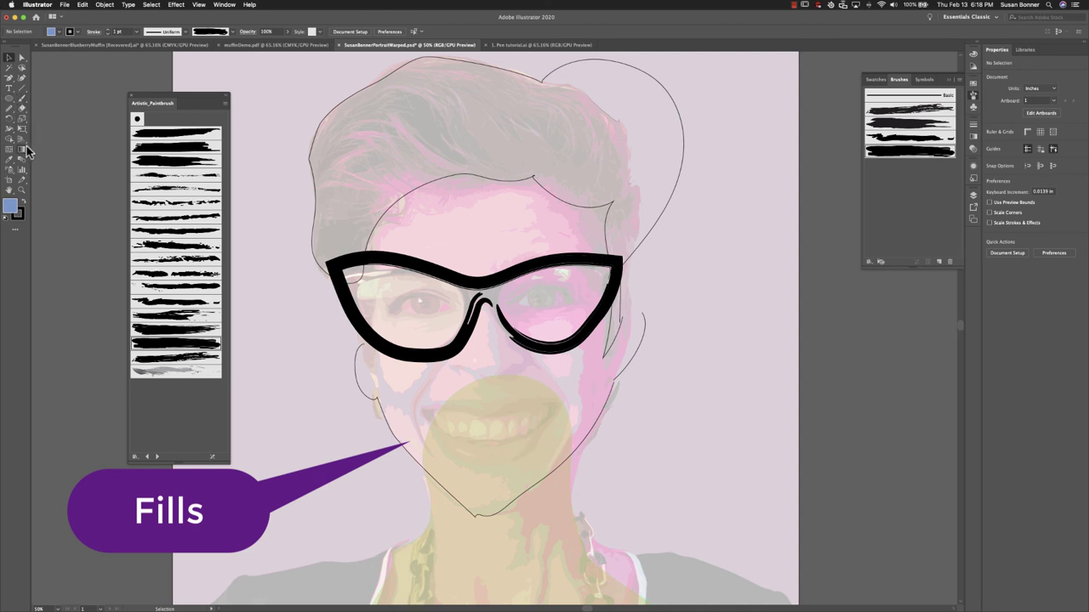
Select the glasses shape and fill it with a muted teal colour.
left_click(468, 293)
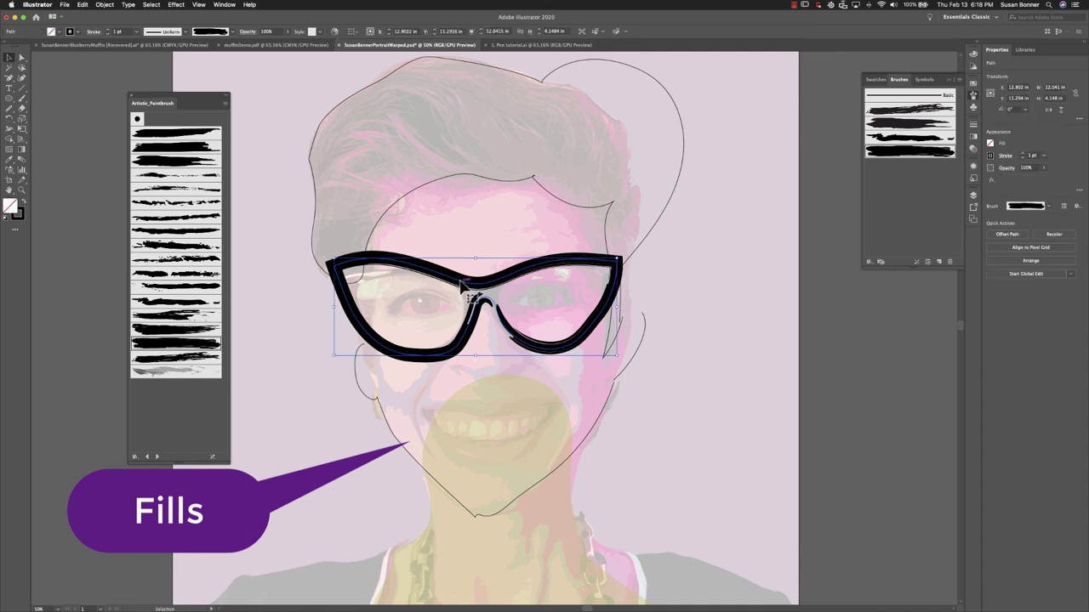
double_click(17, 214)
left_click(797, 362)
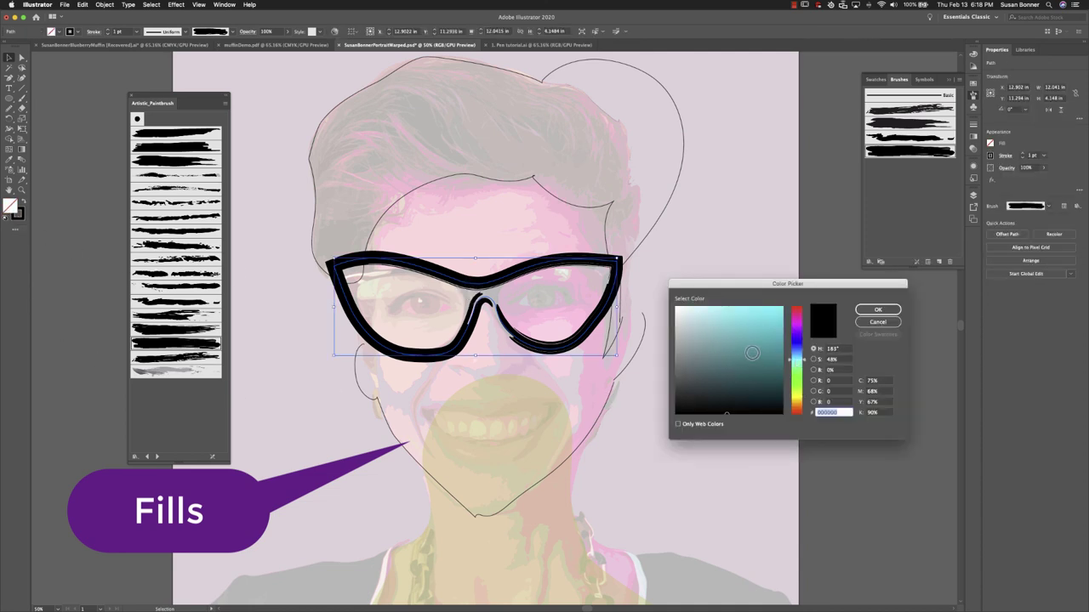
left_click(760, 350)
left_click(877, 310)
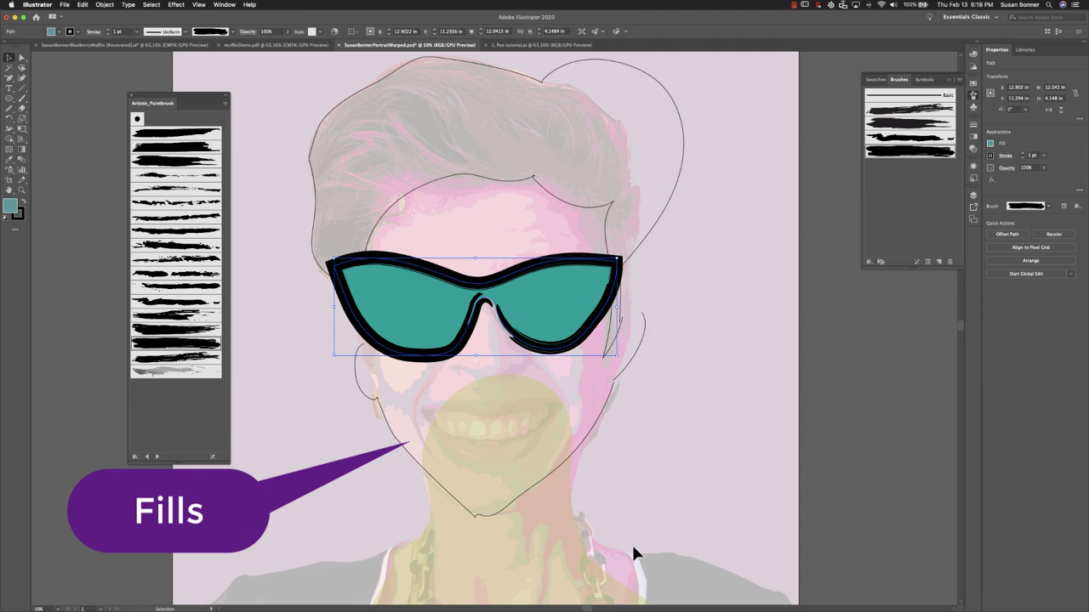
Lower the opacity of the whole glasses shape until the eyes show through the lenses, and deselect it.
left_click(1043, 169)
left_click_drag(1036, 181, 1022, 187)
left_click(699, 479)
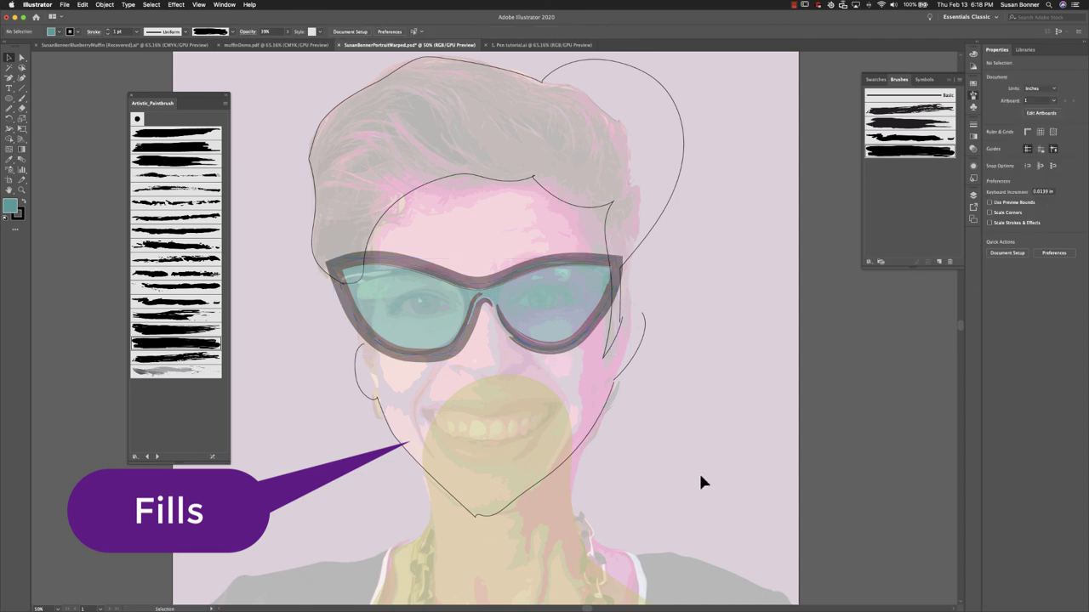